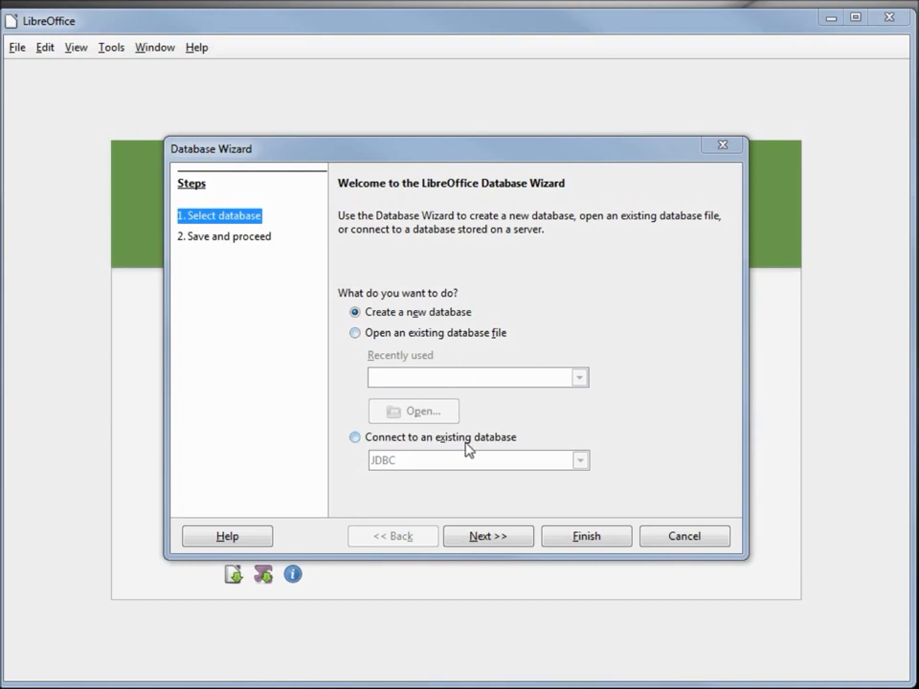
click(355, 439)
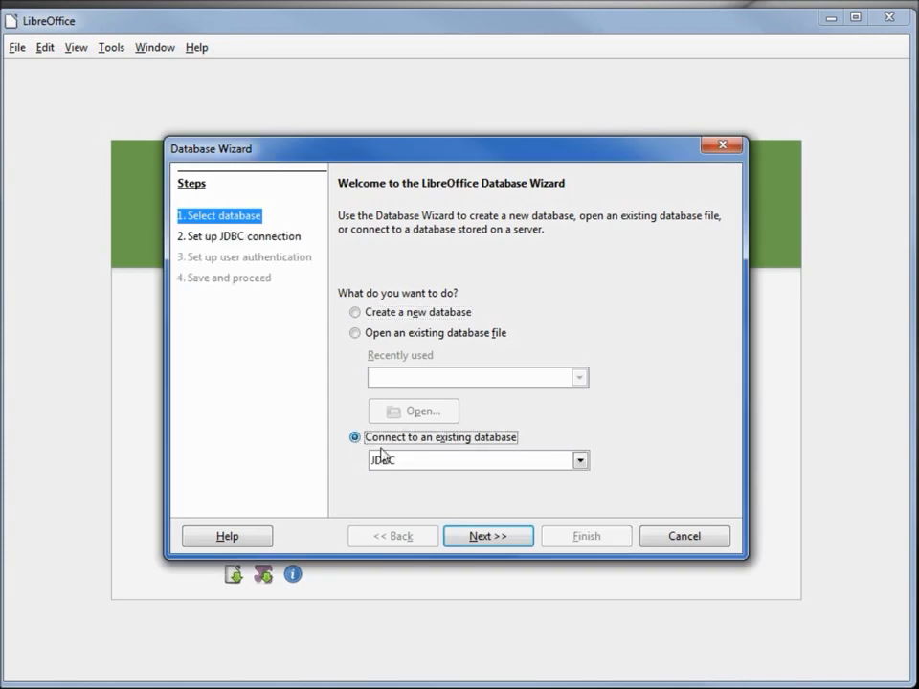
click(579, 461)
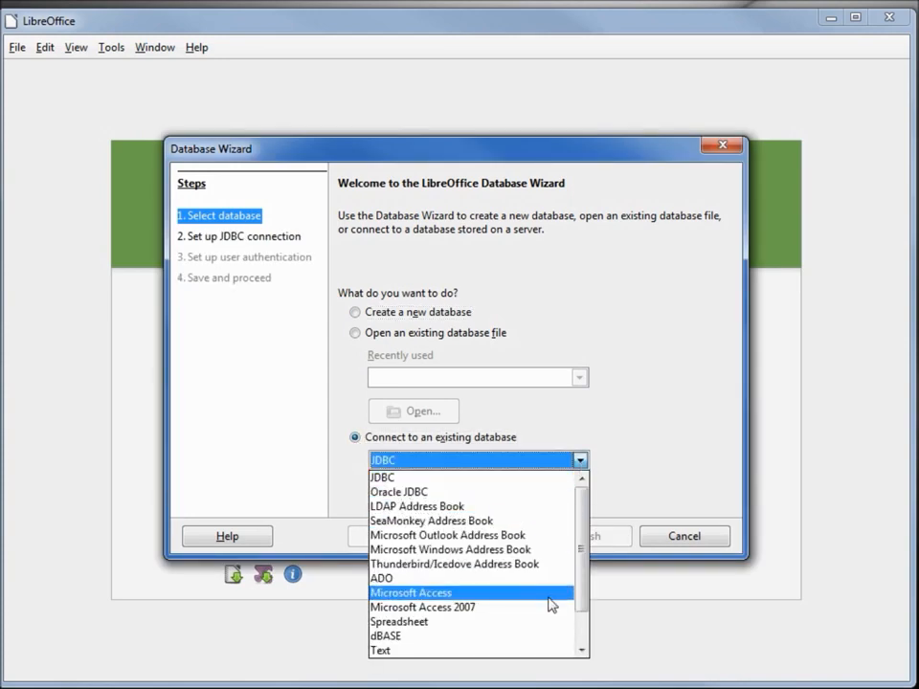
scroll(572, 599, down, 1)
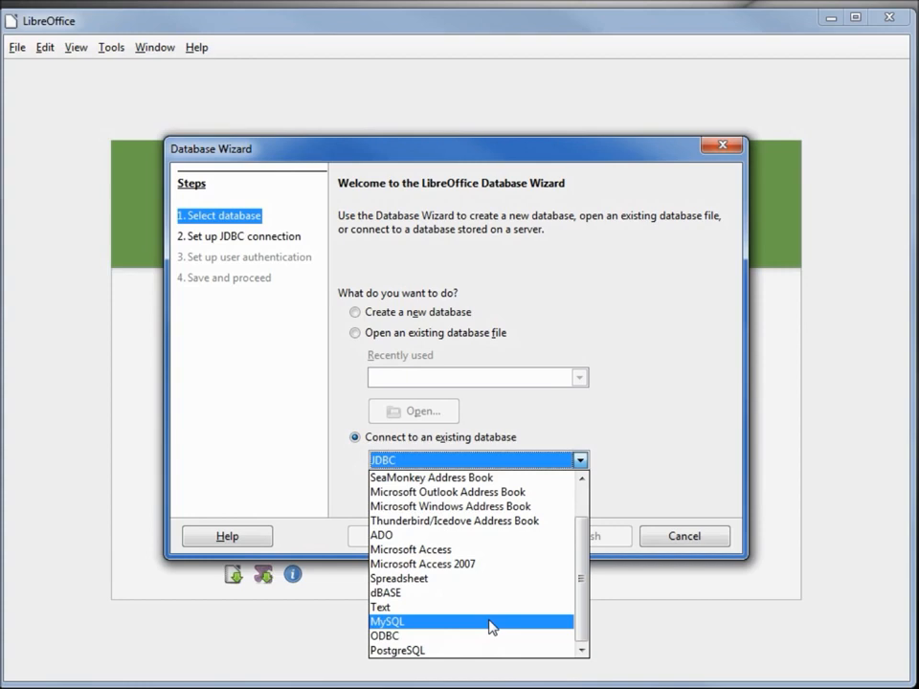
click(355, 315)
click(355, 313)
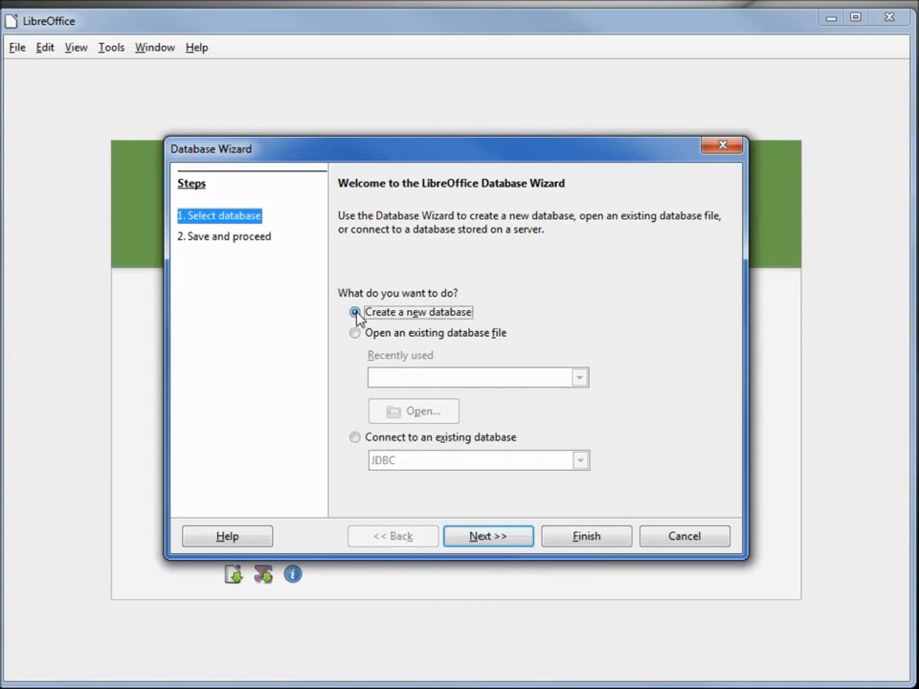
- Proceed with creating a new database and choose not to register it
click(479, 540)
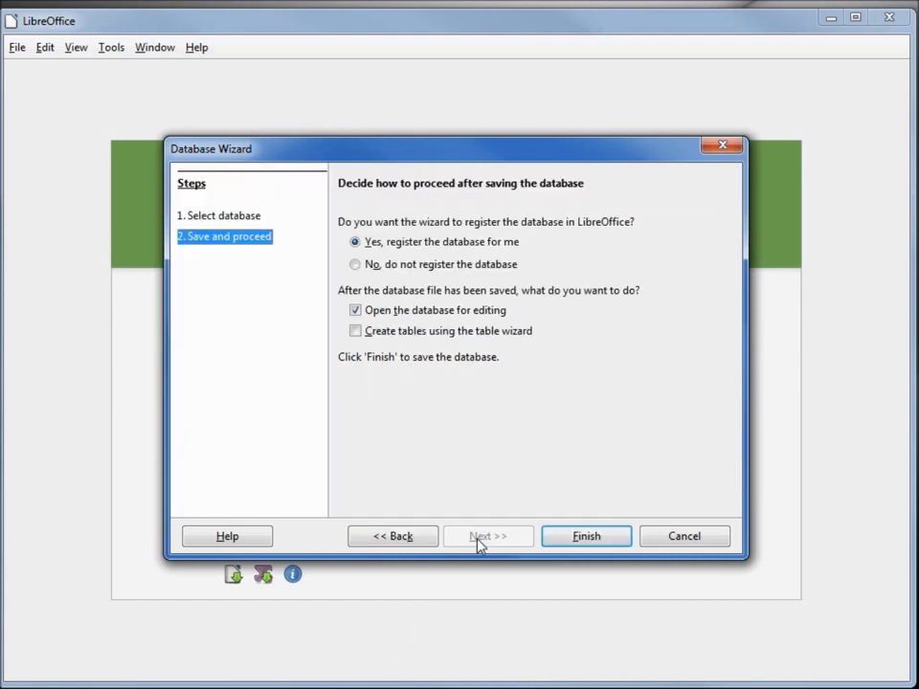
click(414, 539)
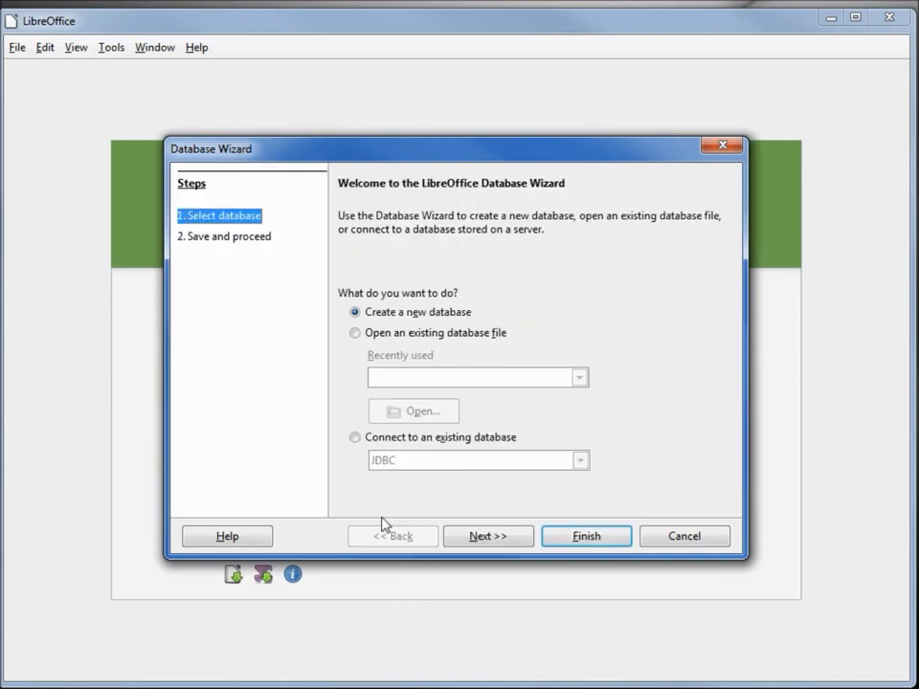
click(218, 239)
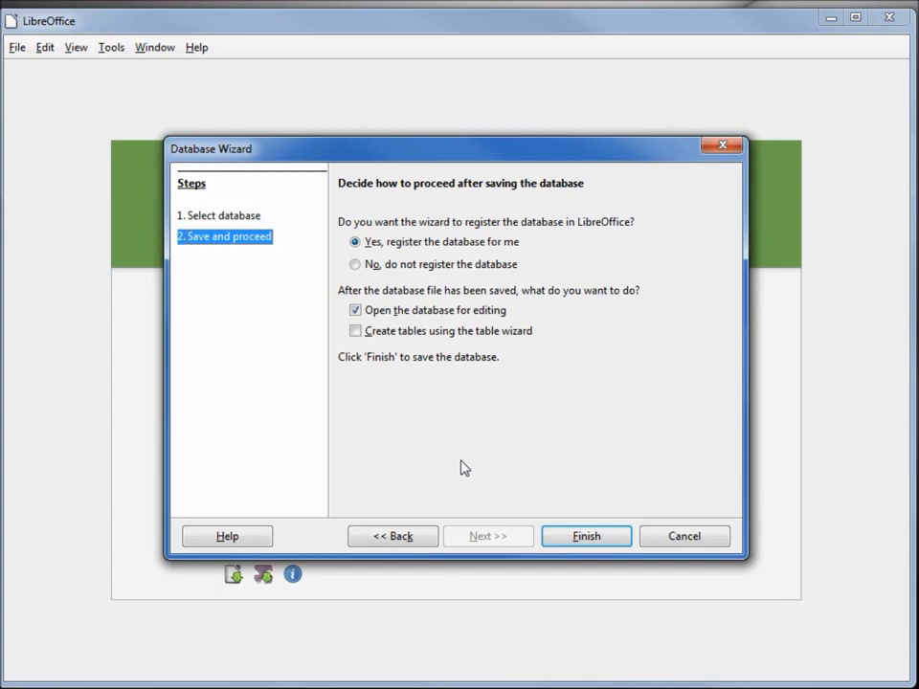
click(354, 265)
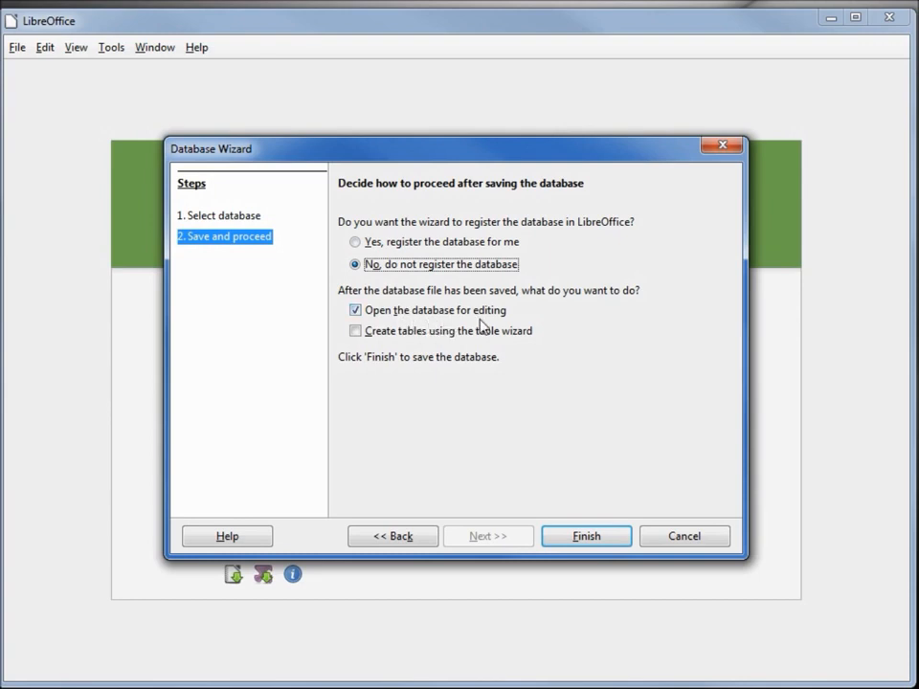
- Finish the database setup and save the database on the Desktop as odb01-Employees
click(586, 536)
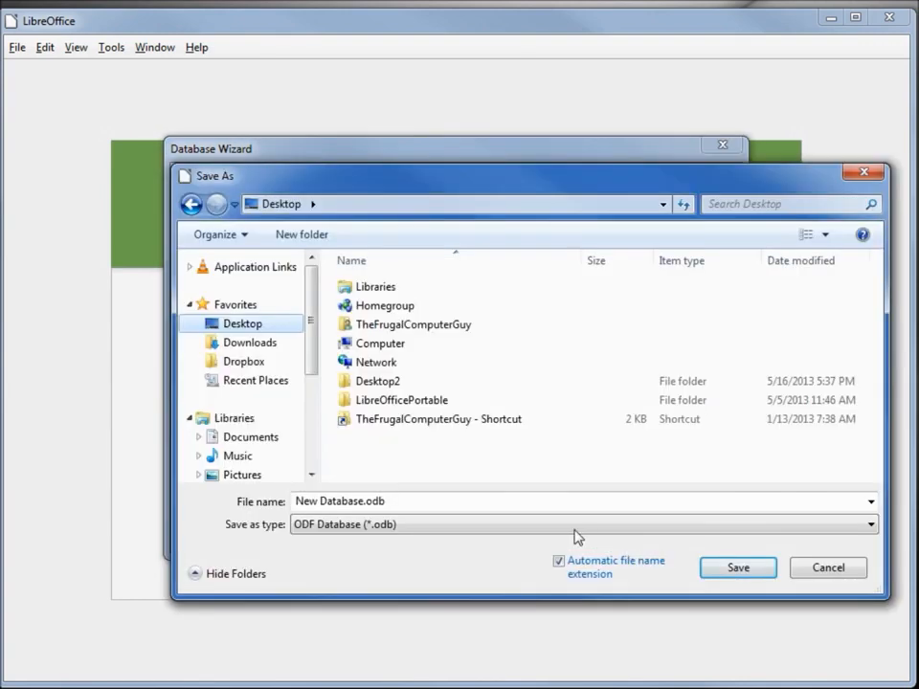
click(420, 500)
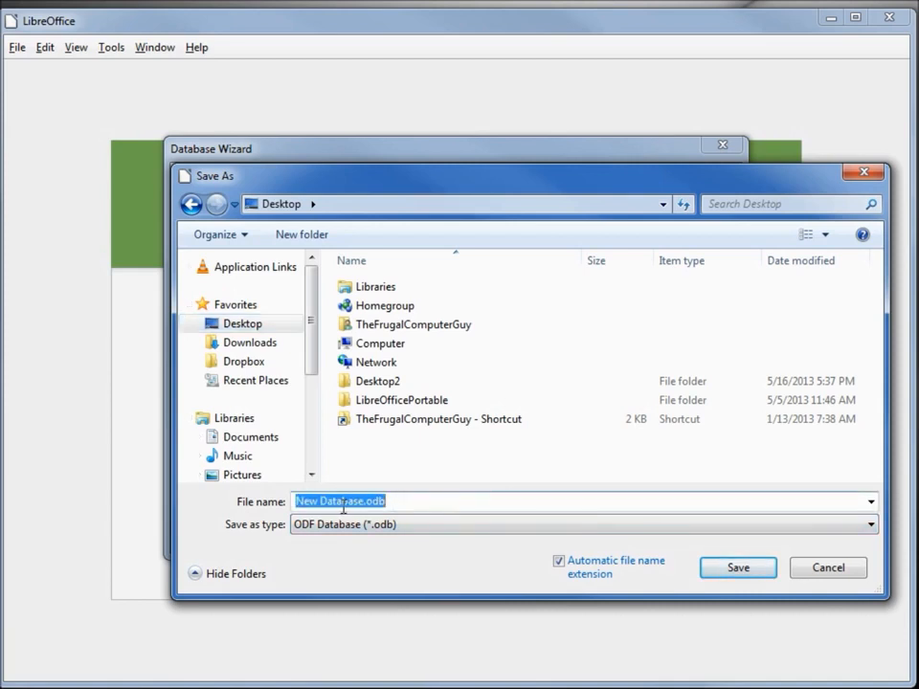
text(odb01-Employees)
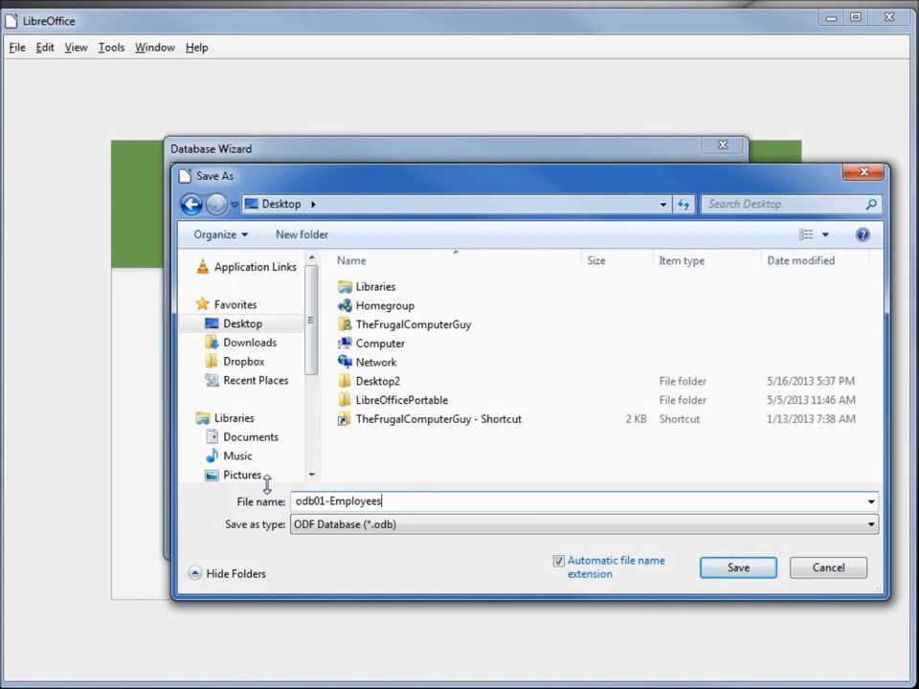
click(720, 565)
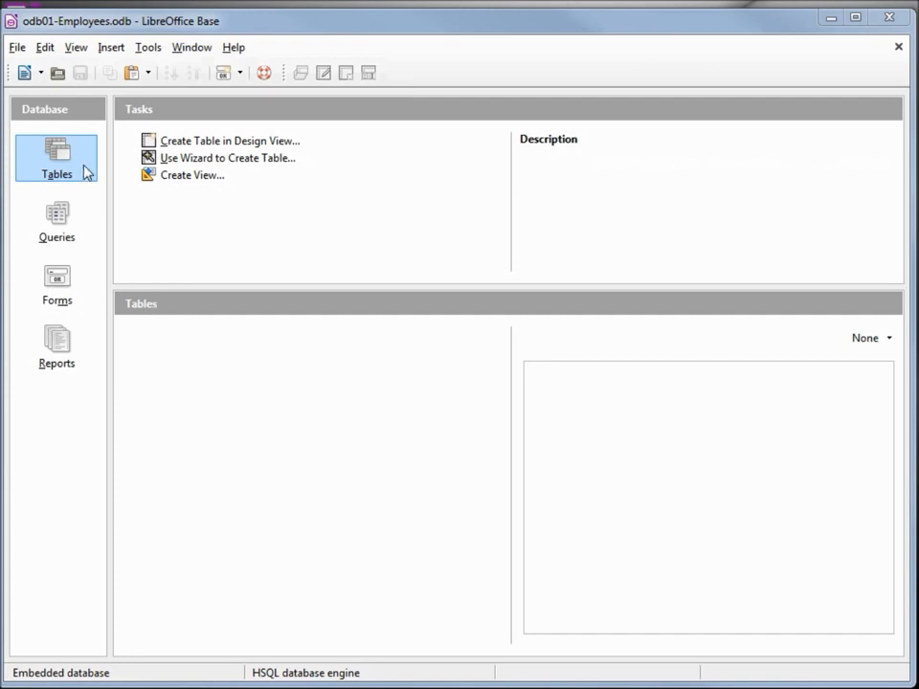
click(60, 225)
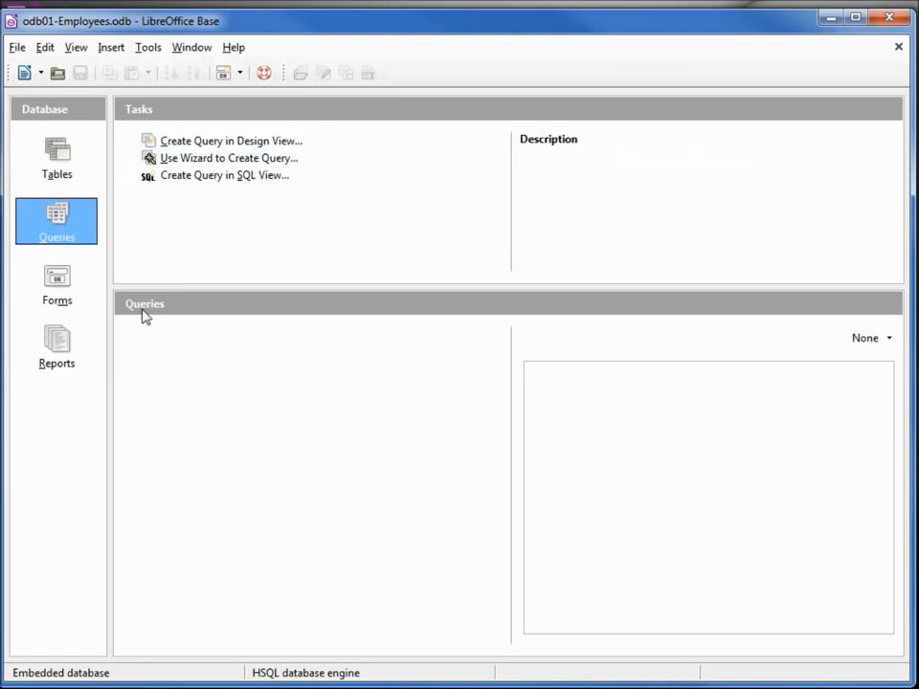
click(68, 287)
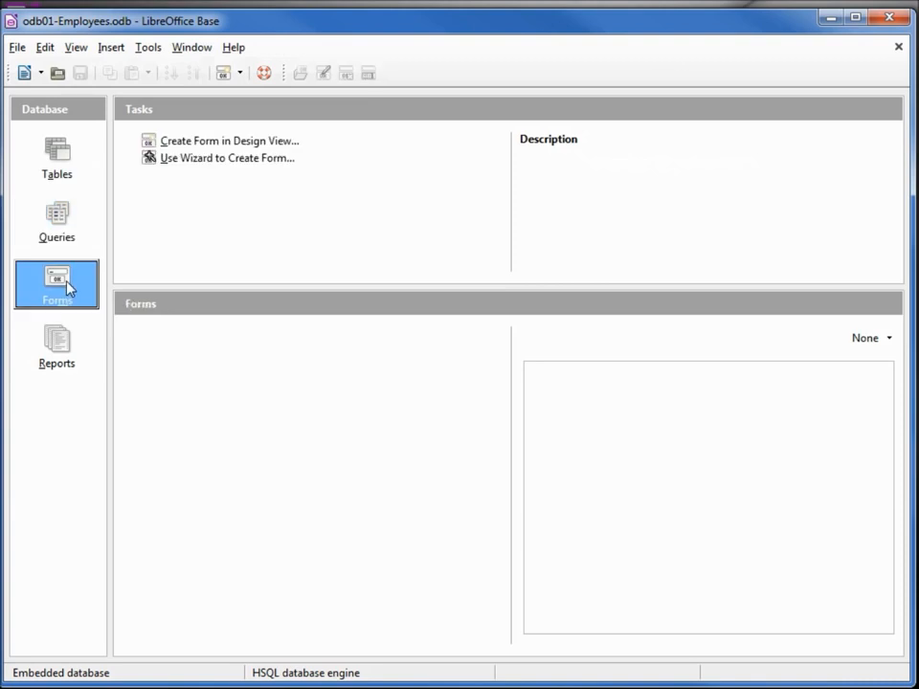
click(66, 354)
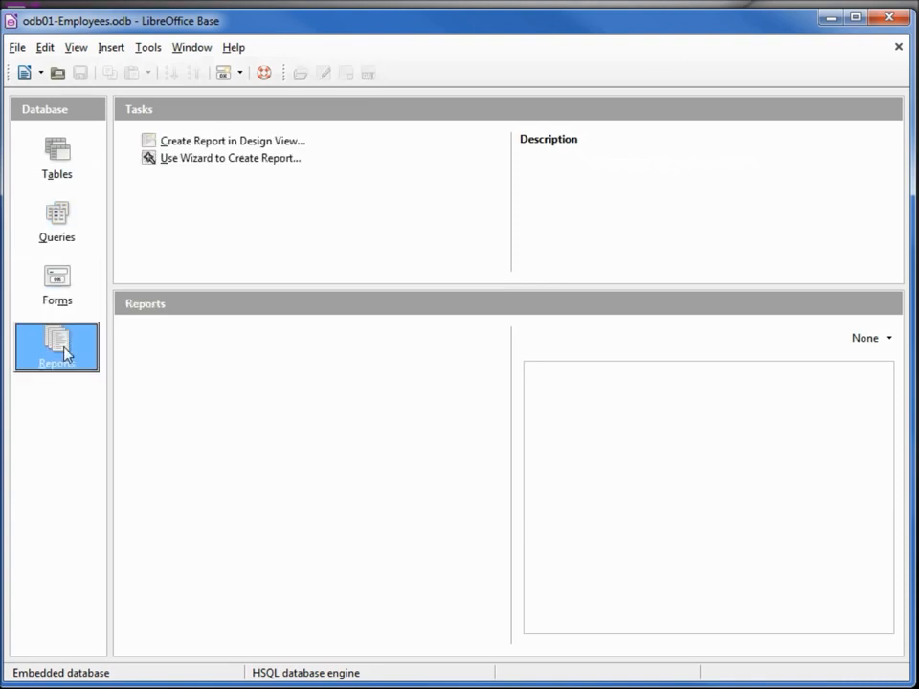
click(60, 156)
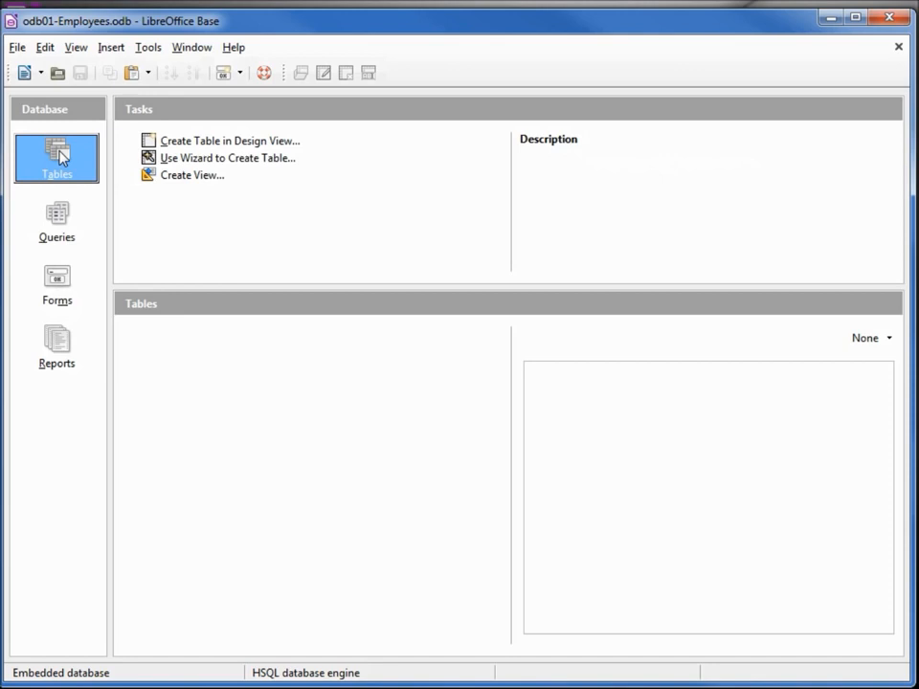
- Start a new table in design view and add the field employee-ID with the Integer type
click(203, 144)
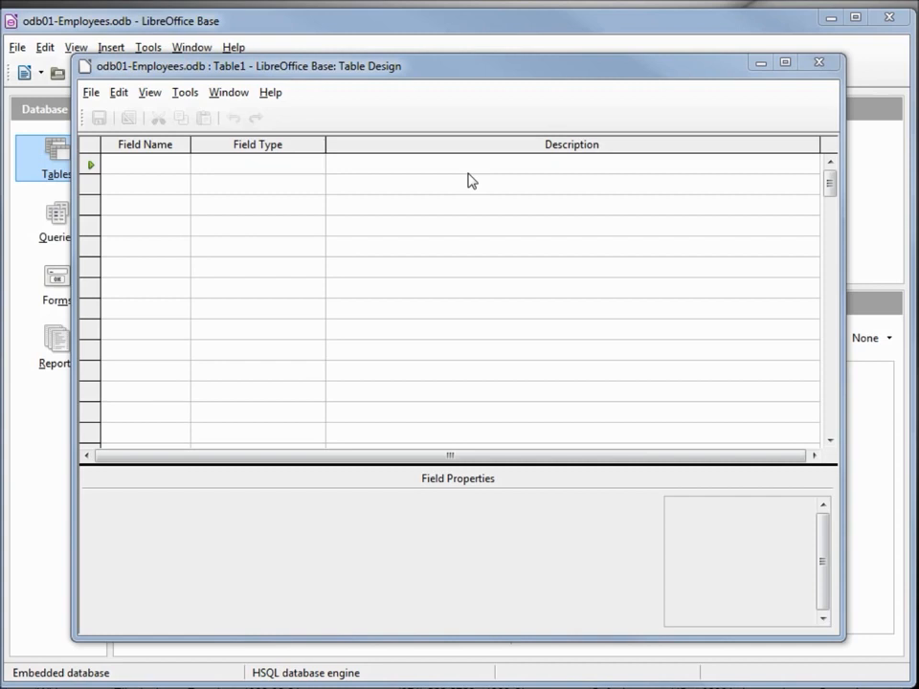
click(326, 688)
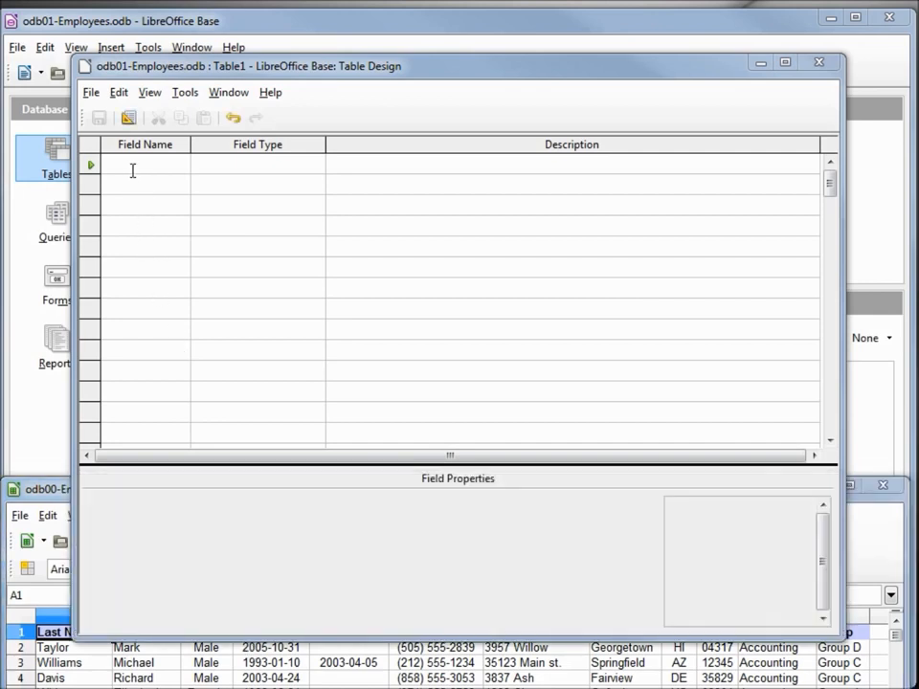
click(132, 169)
text(employee-ID)
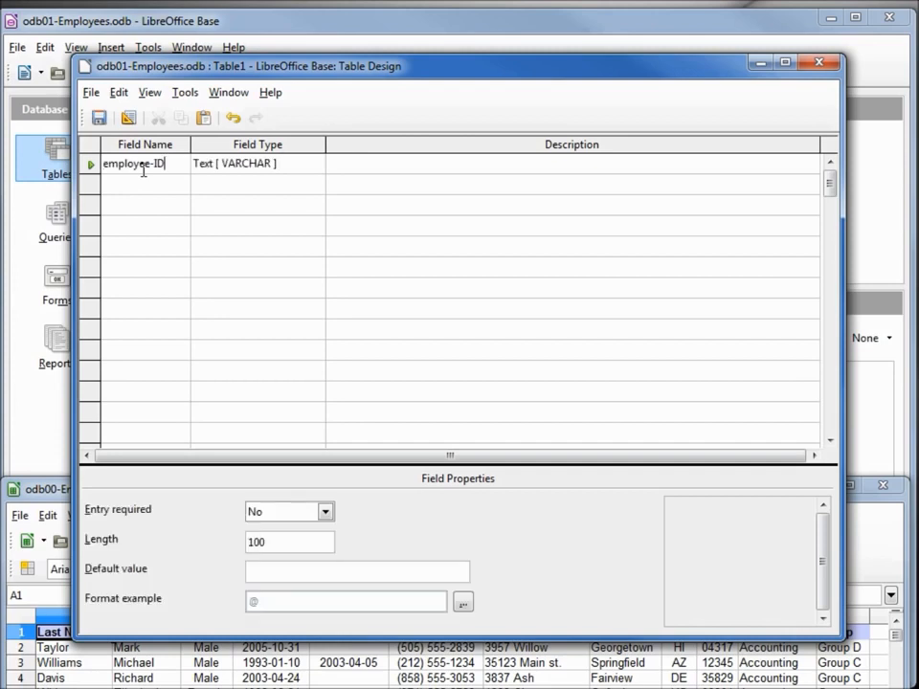
click(282, 166)
click(314, 165)
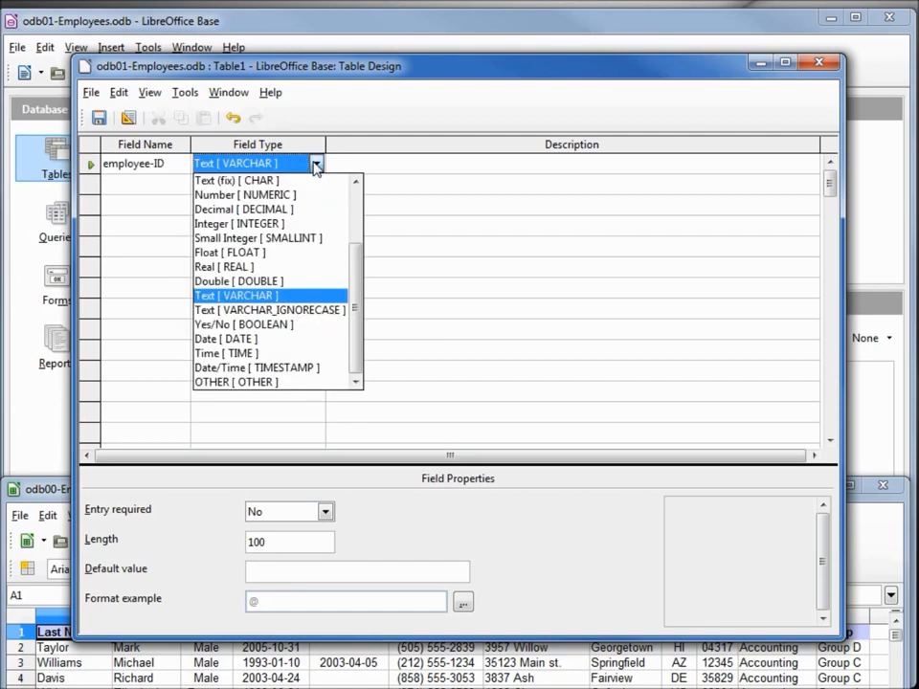
click(297, 232)
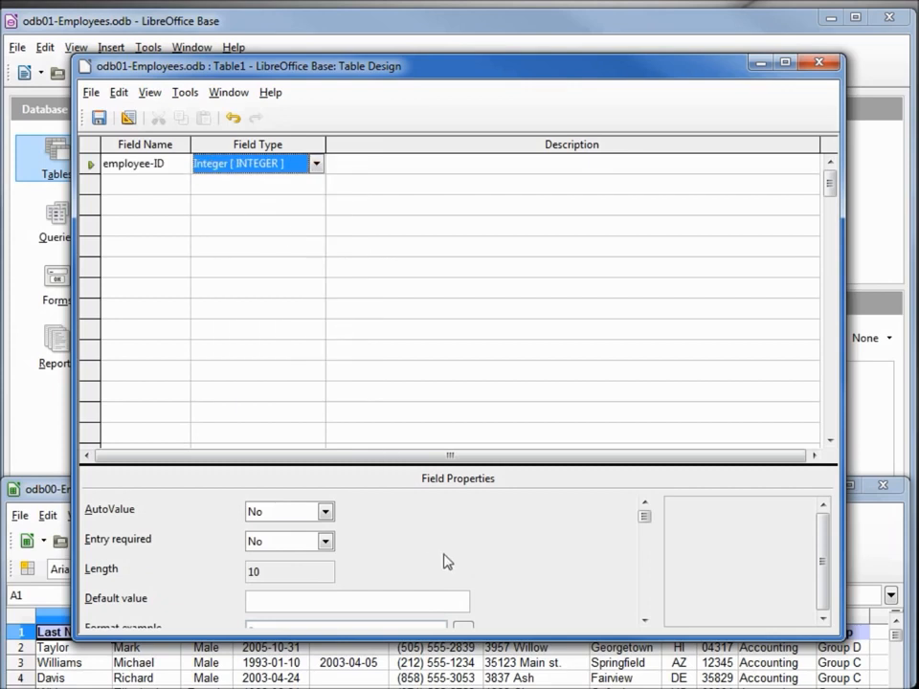
- Turn on AutoValue for the employee-ID field and describe it as "Unique employee number"
drag(464, 637, 469, 682)
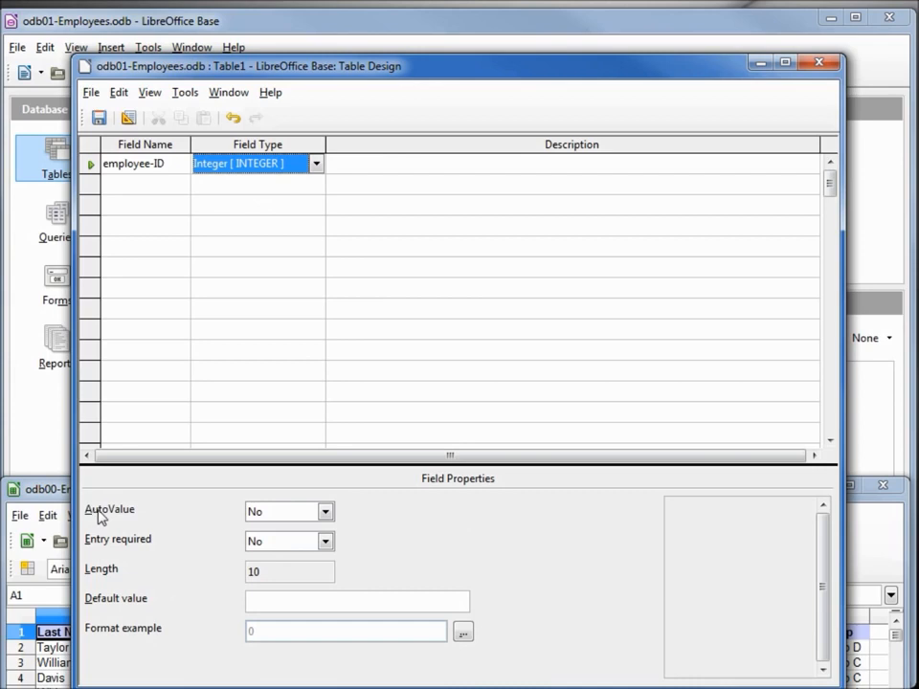
click(325, 514)
click(310, 531)
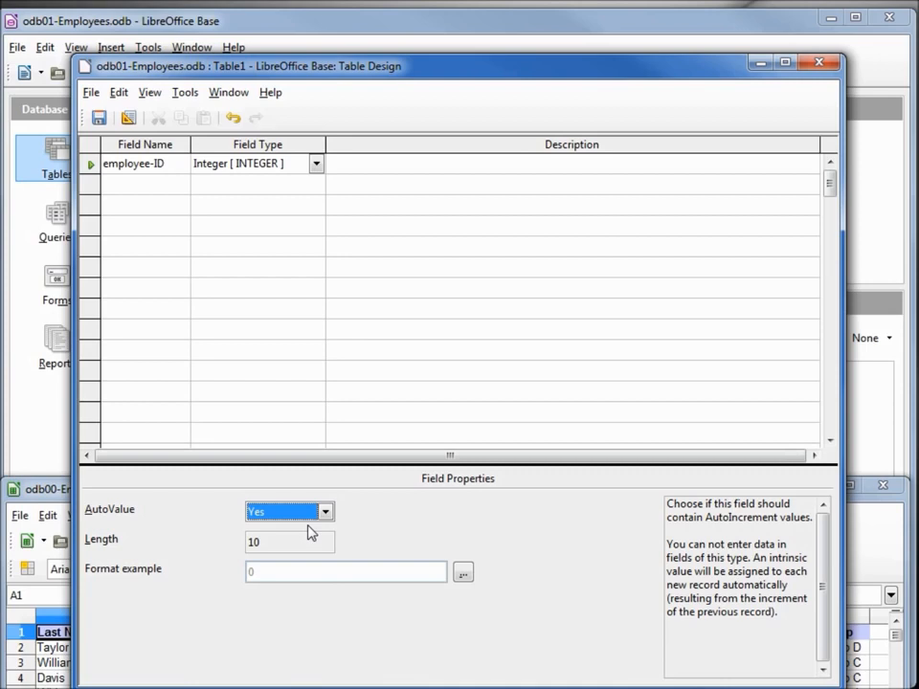
click(378, 159)
text(Unique employee number)
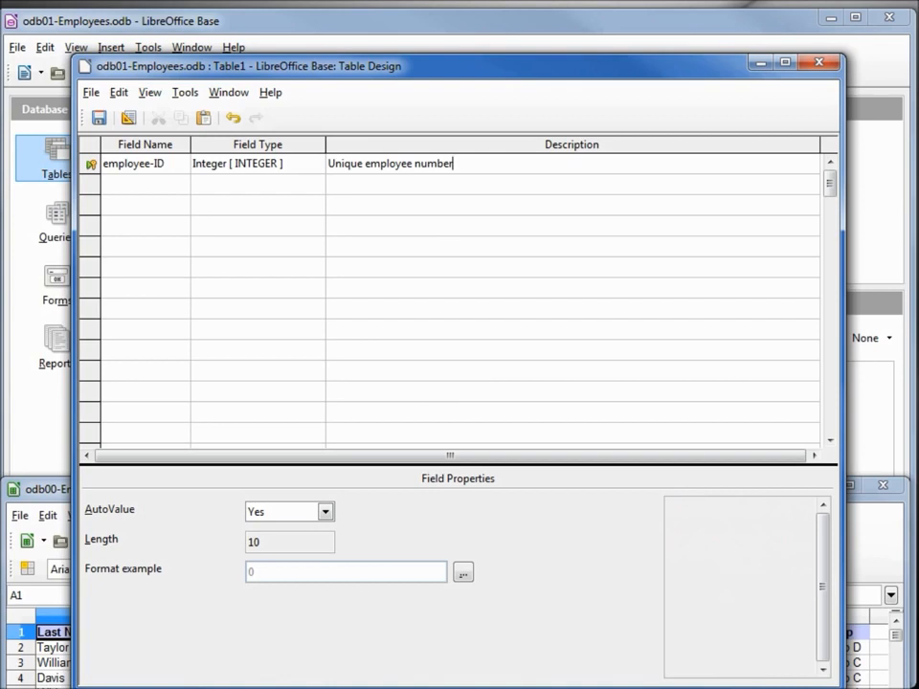
- Add a Last Name text field with entry required and the description "The last name of the employee"
key(alt+Tab)
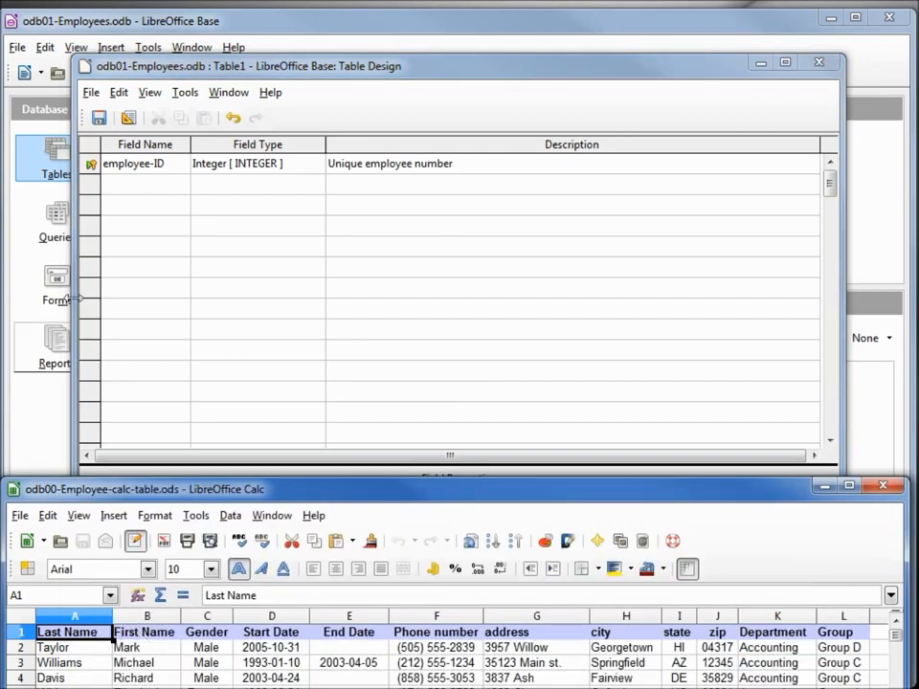
click(118, 184)
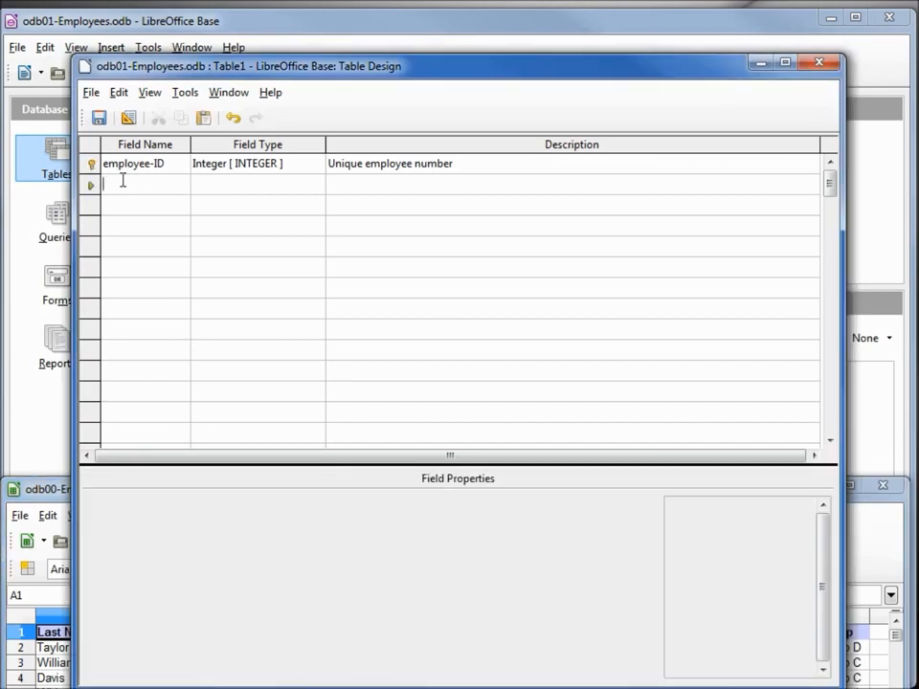
text(Last Name)
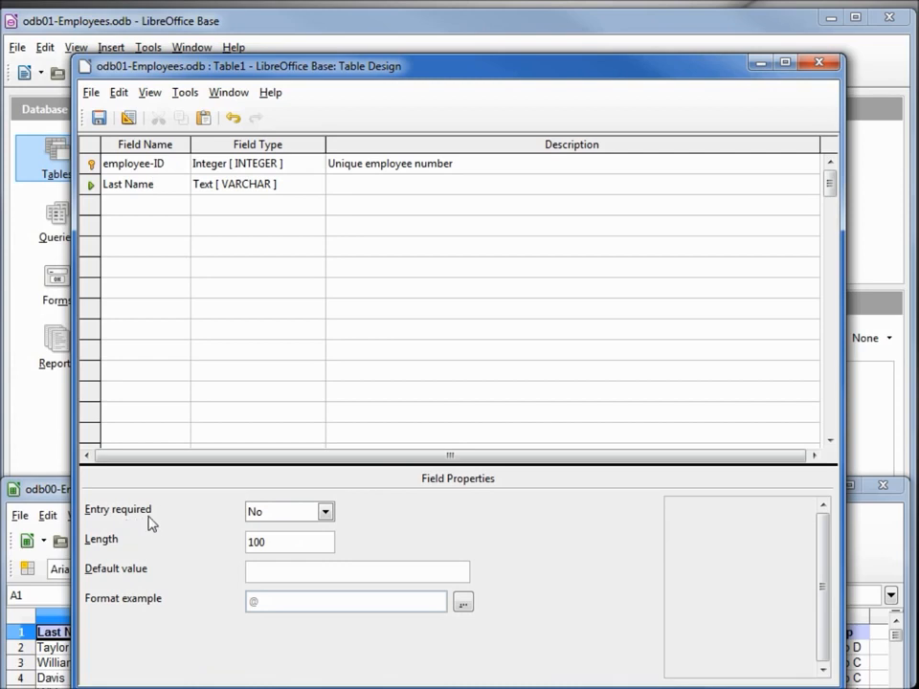
click(327, 515)
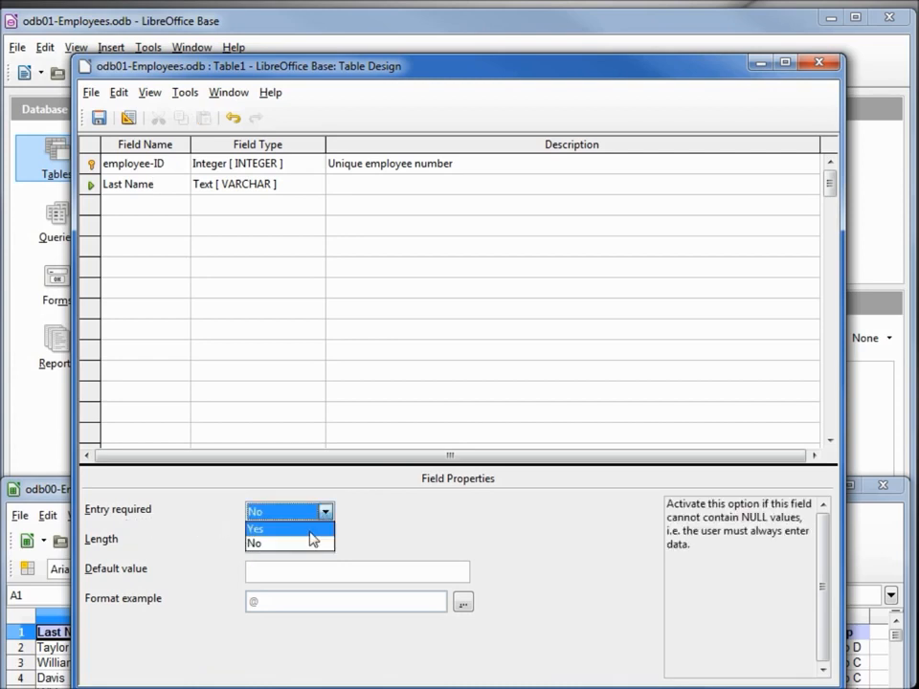
click(310, 530)
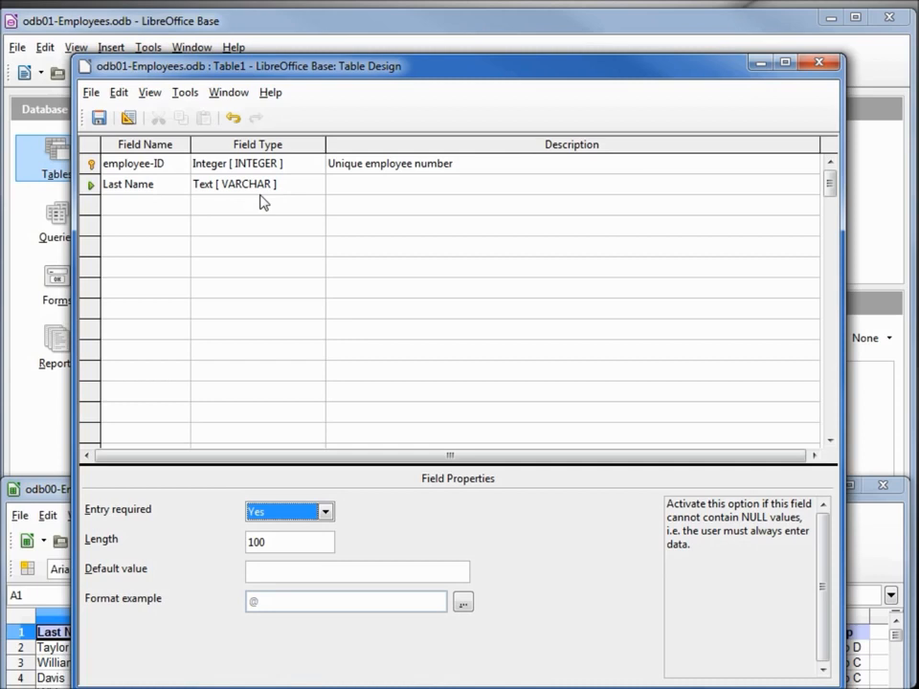
click(382, 183)
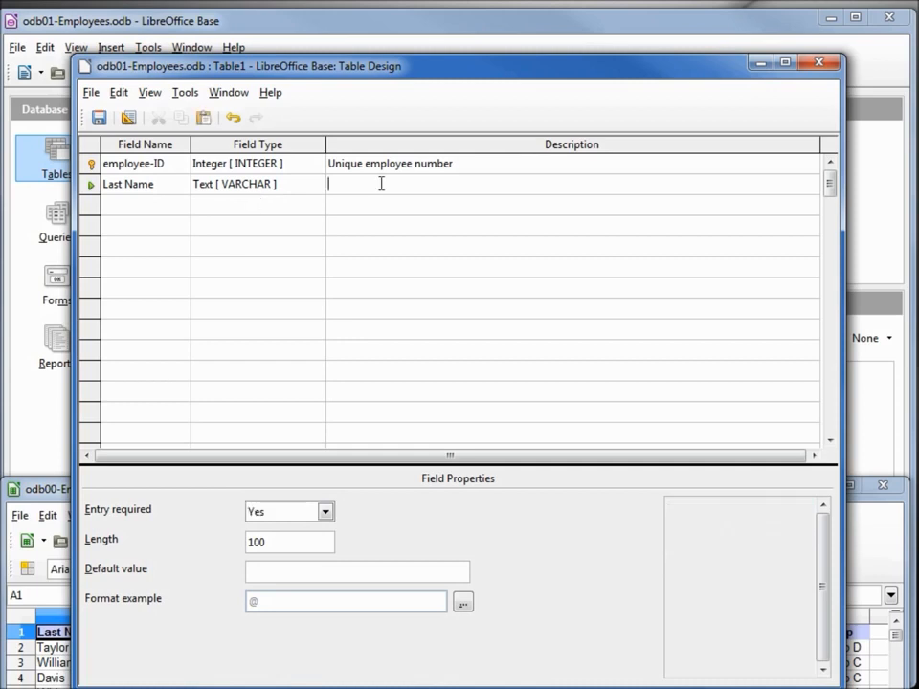
text(The last name of the employee)
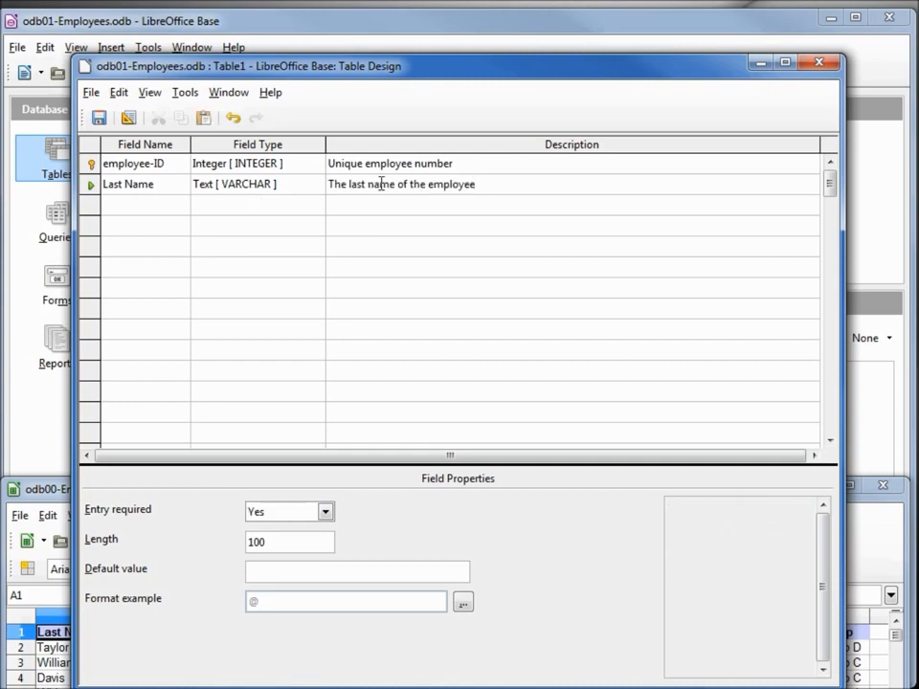
- Add a First Name text field with entry required and the description "The first name of the employee"
click(169, 205)
text(First Name)
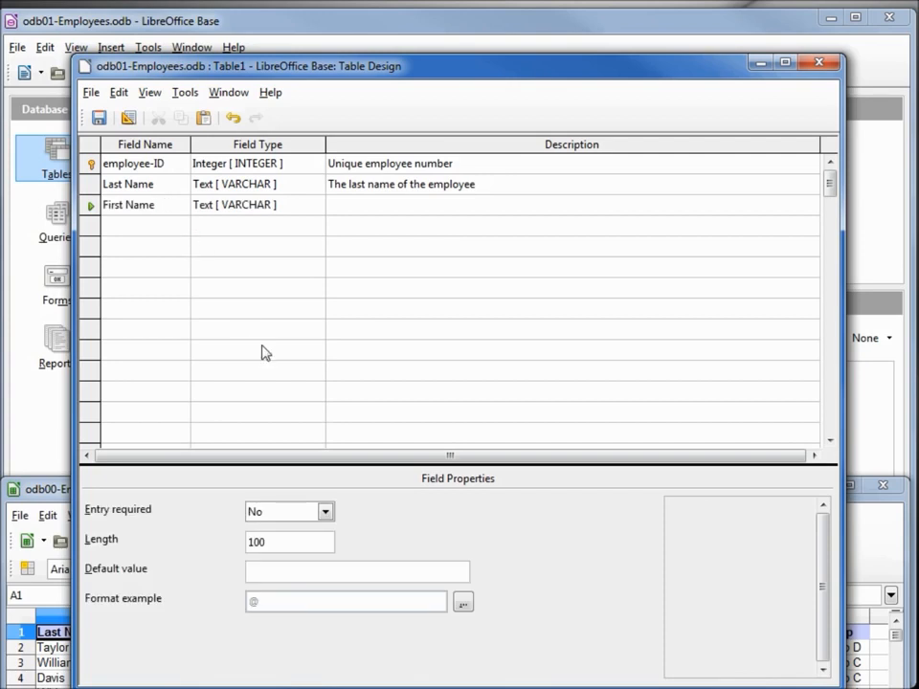
click(325, 511)
click(320, 530)
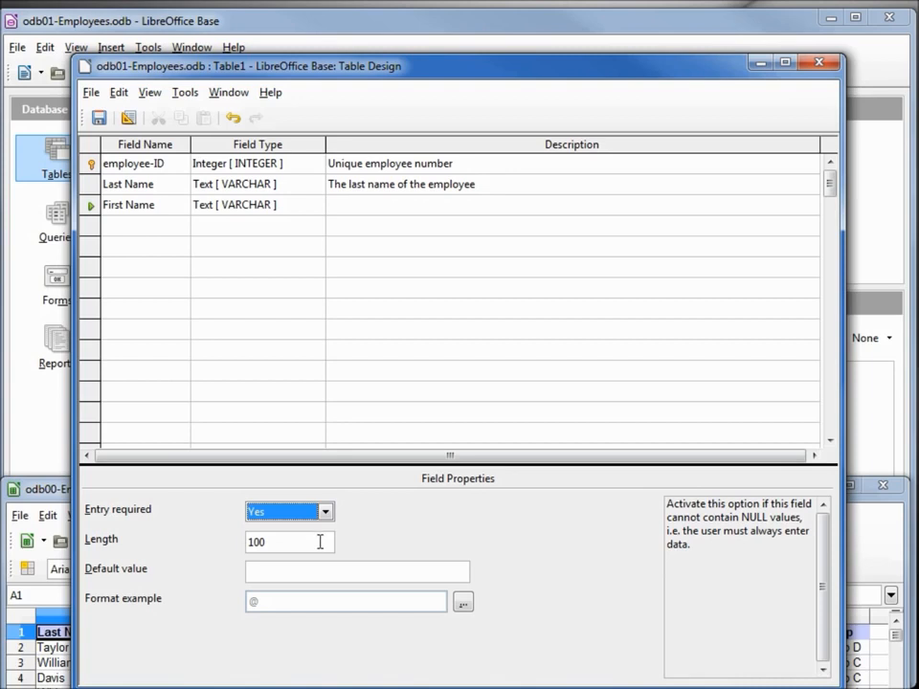
click(363, 207)
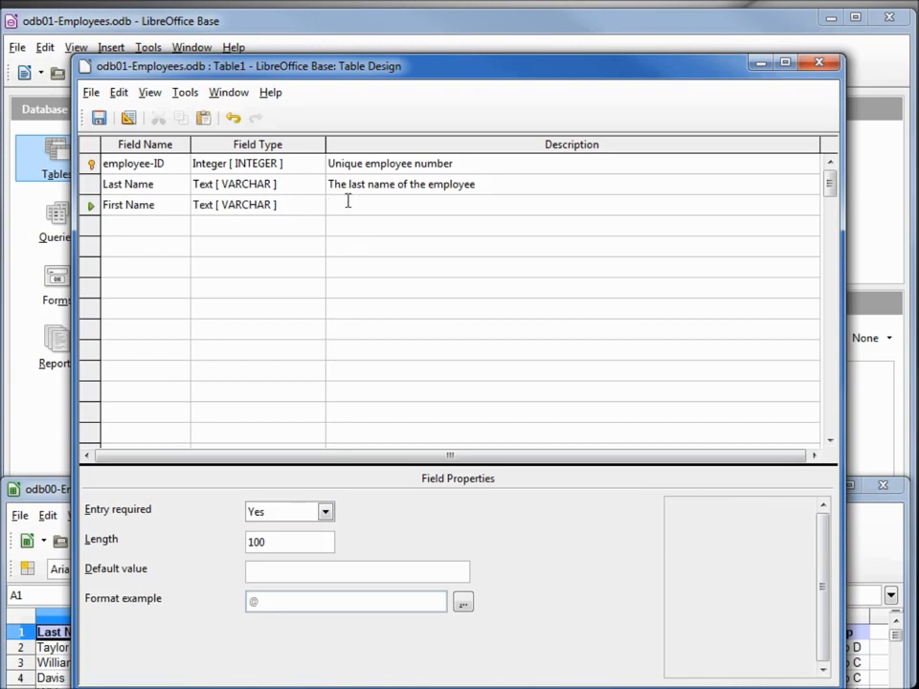
text(The first name of the employee)
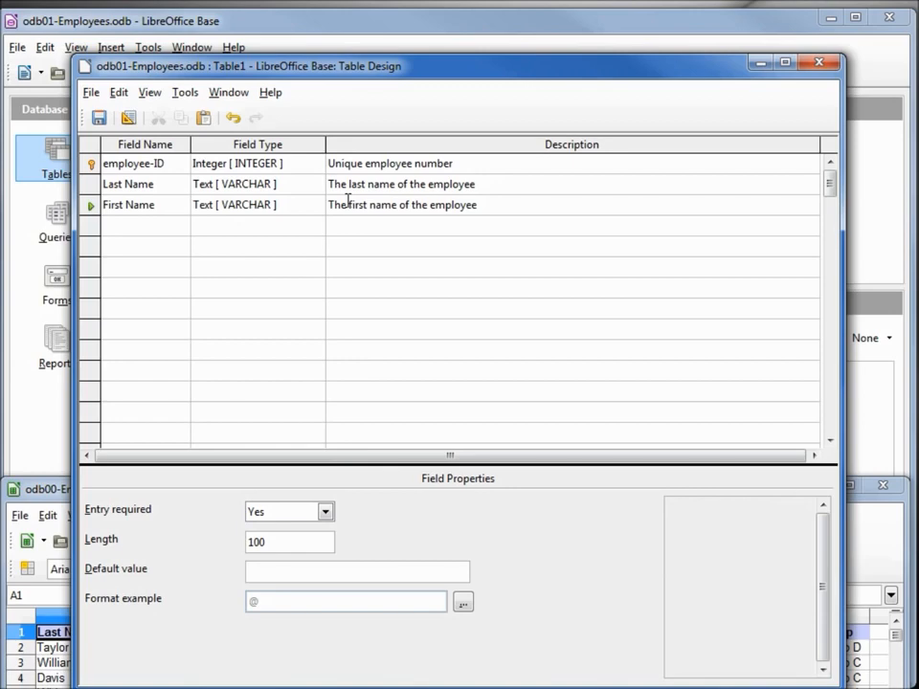
- Add a Gender field with the type Text (fix) [ CHAR ] below First Name
key(alt+Tab)
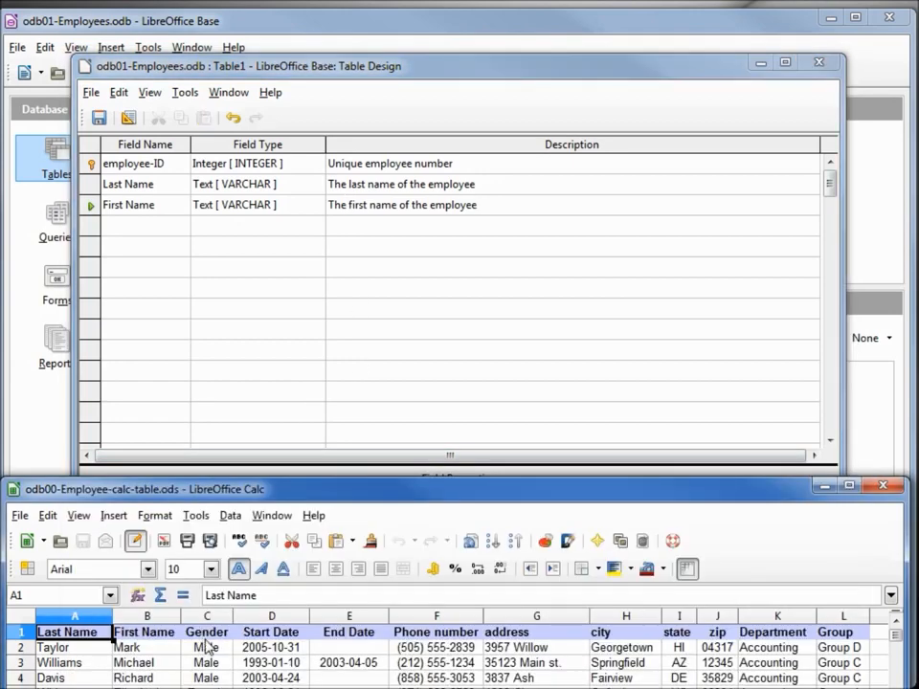
click(145, 221)
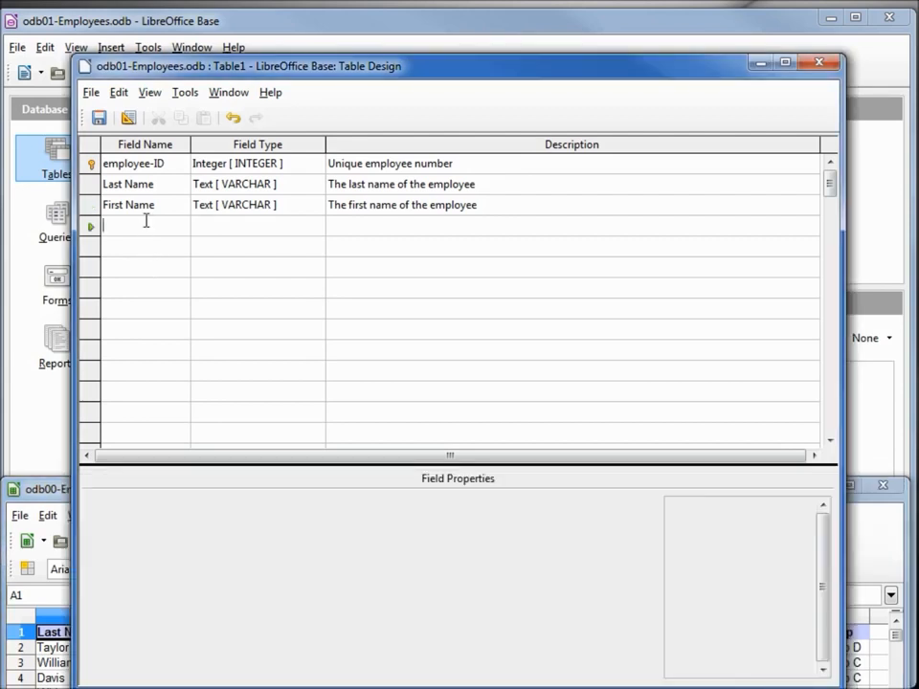
text(Gender)
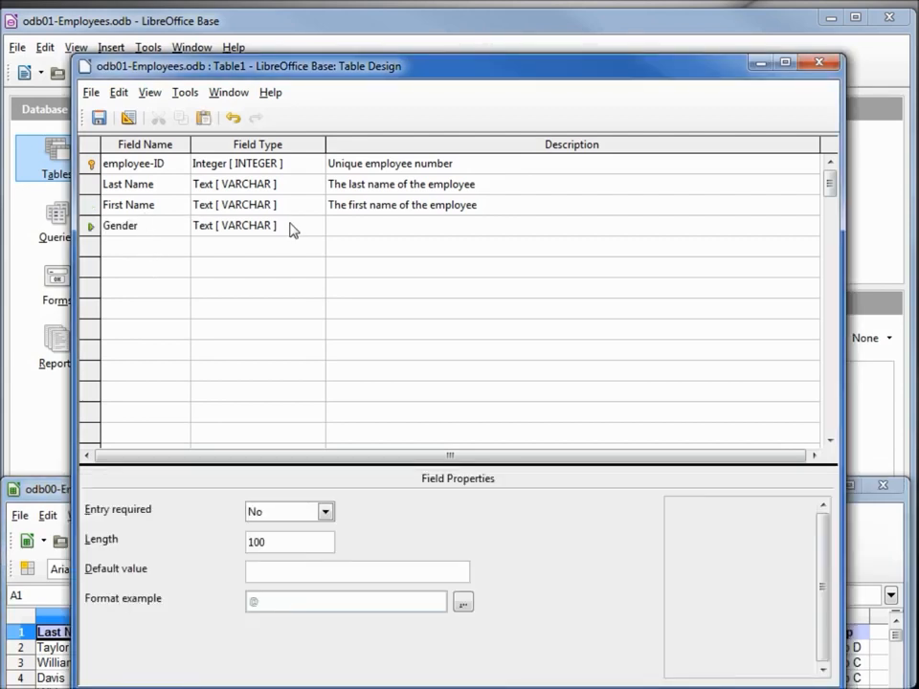
click(292, 228)
click(315, 226)
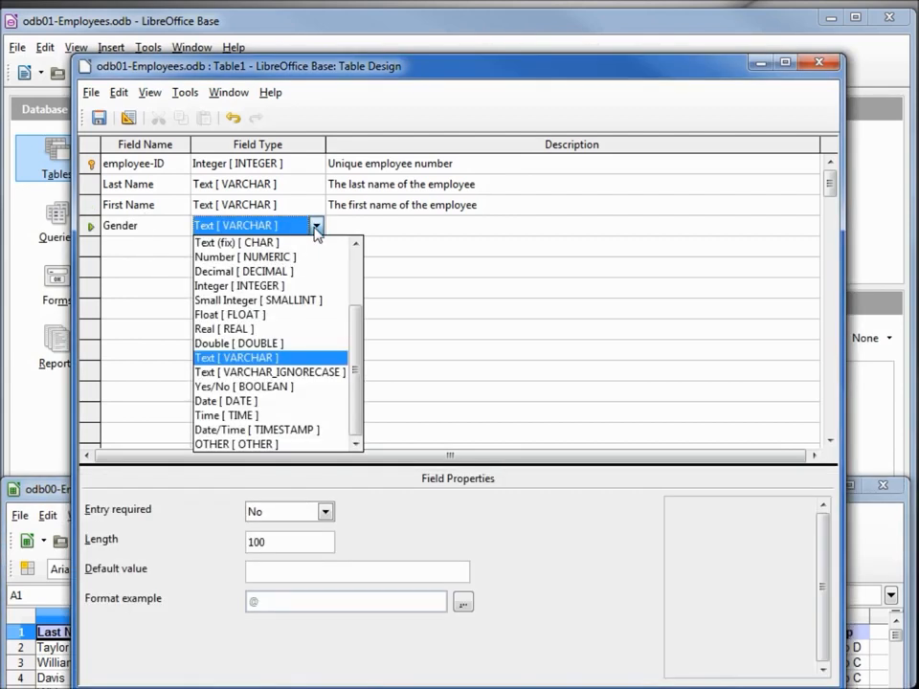
click(302, 246)
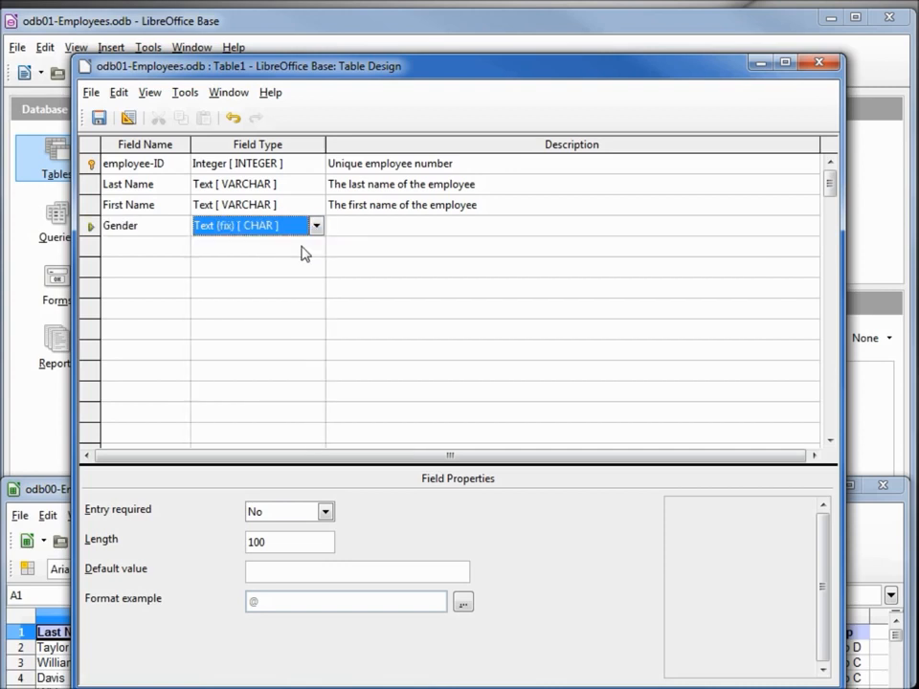
- Set the Gender field's length to 6 and describe it as "Must be 'Male' or 'Female'"
click(296, 546)
text(6)
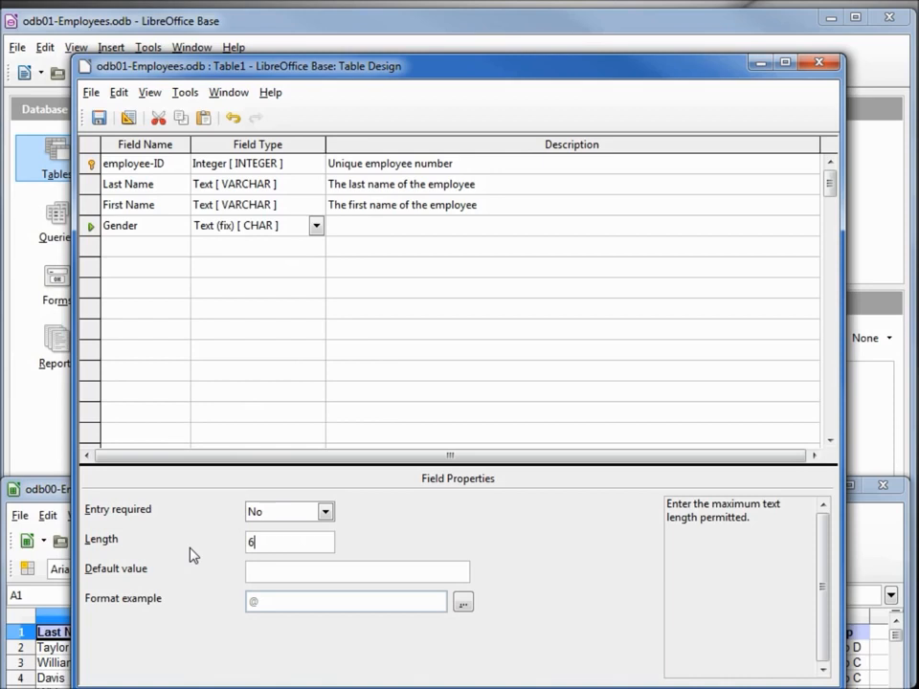
click(361, 226)
text(Must be 'Male' or 'Female')
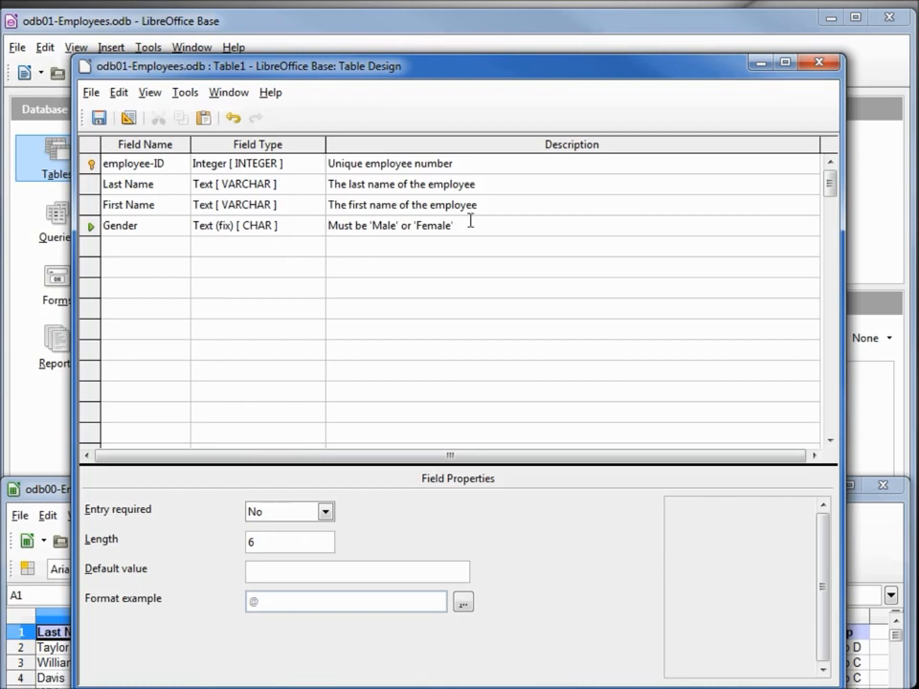
- Add a Start Date field with the type Date [ DATE ] below Gender
click(143, 247)
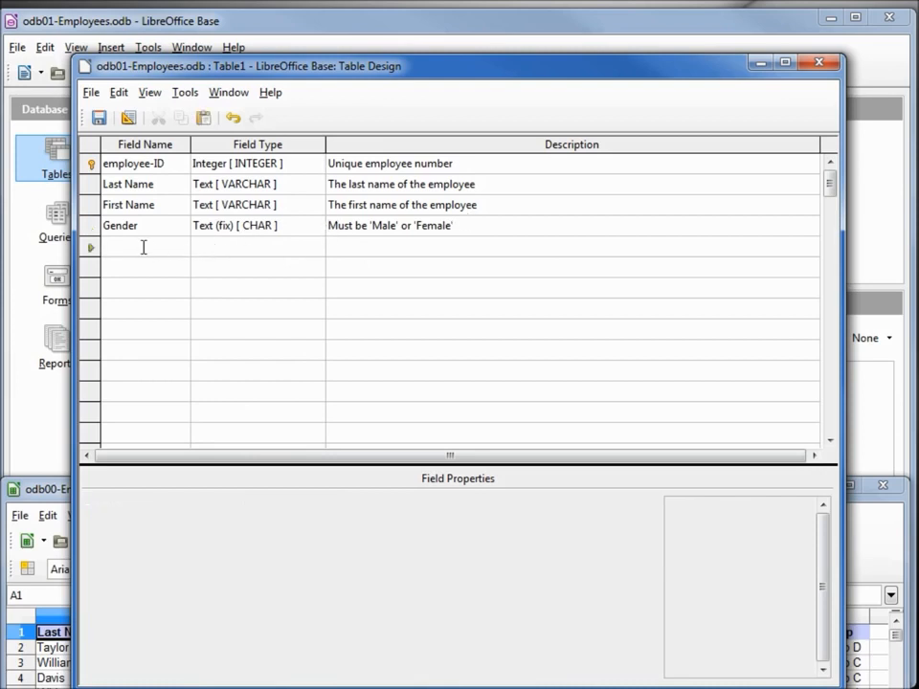
text(Start Date)
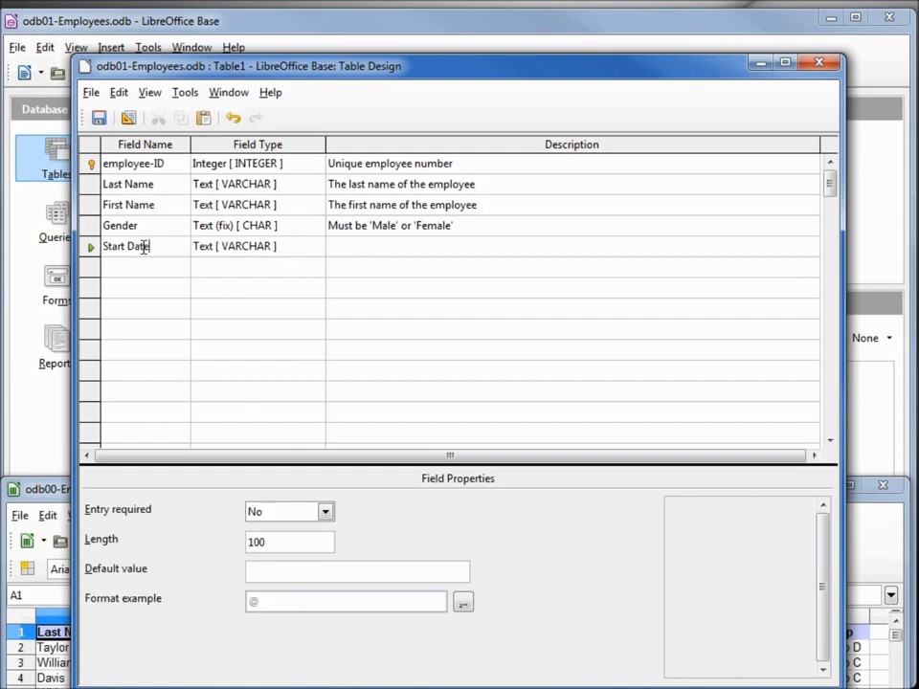
click(312, 254)
click(316, 248)
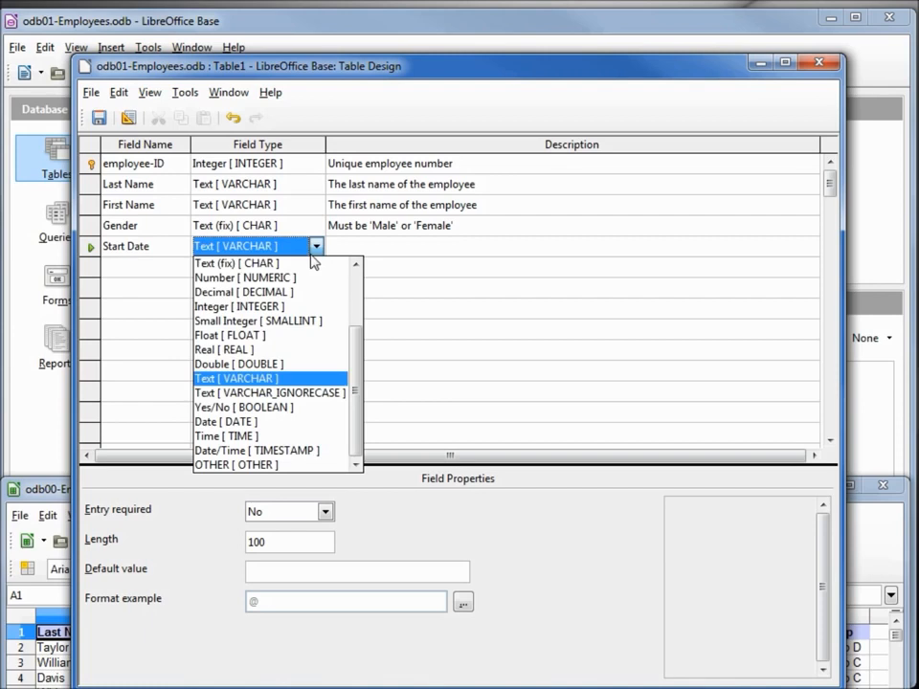
click(239, 421)
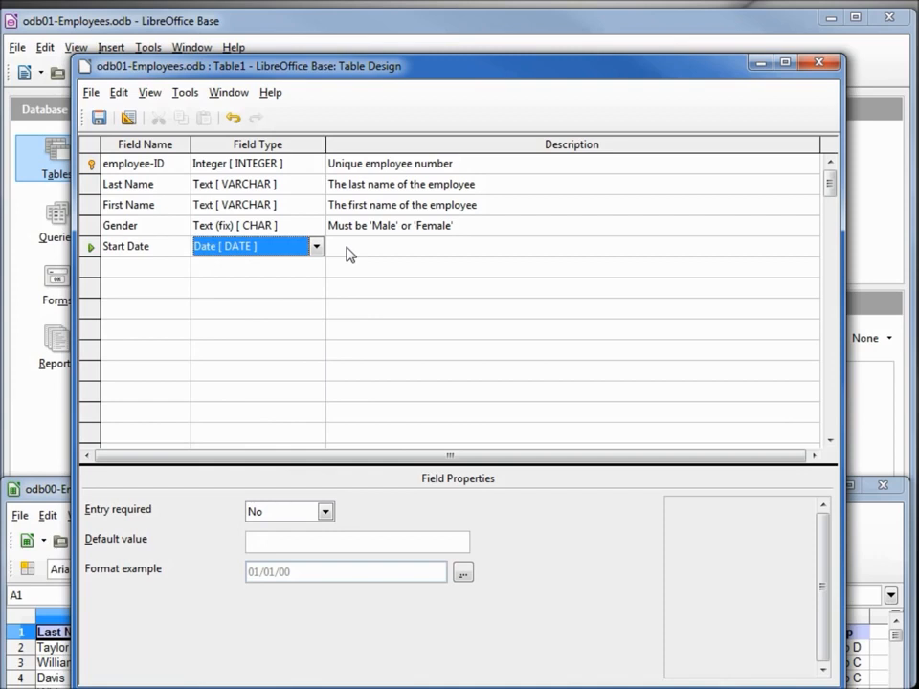
- Add an End Date field with the type Date [ DATE ] below Start Date
click(160, 269)
text(End Date)
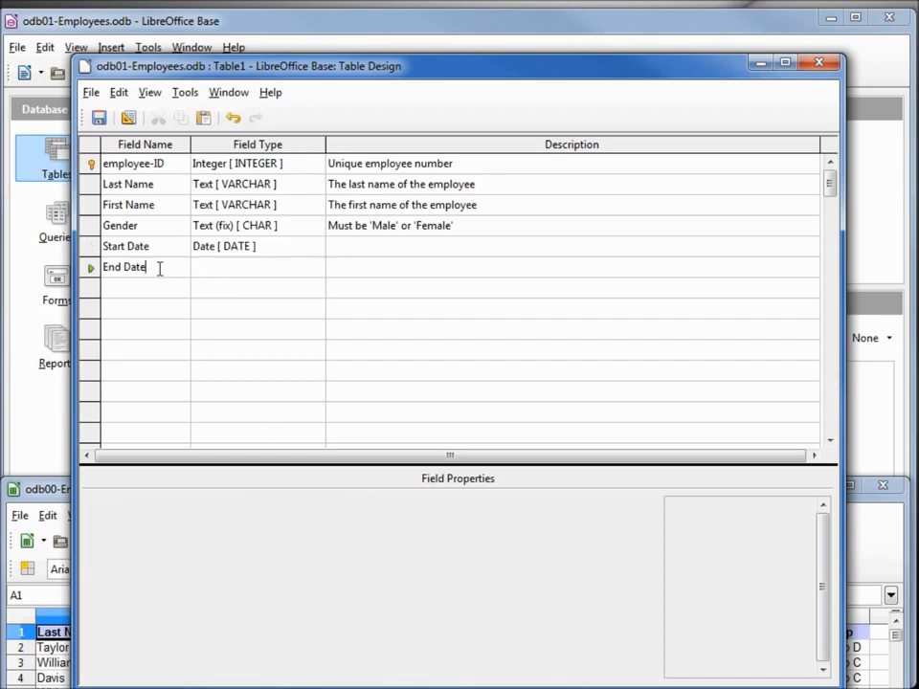
key(Tab)
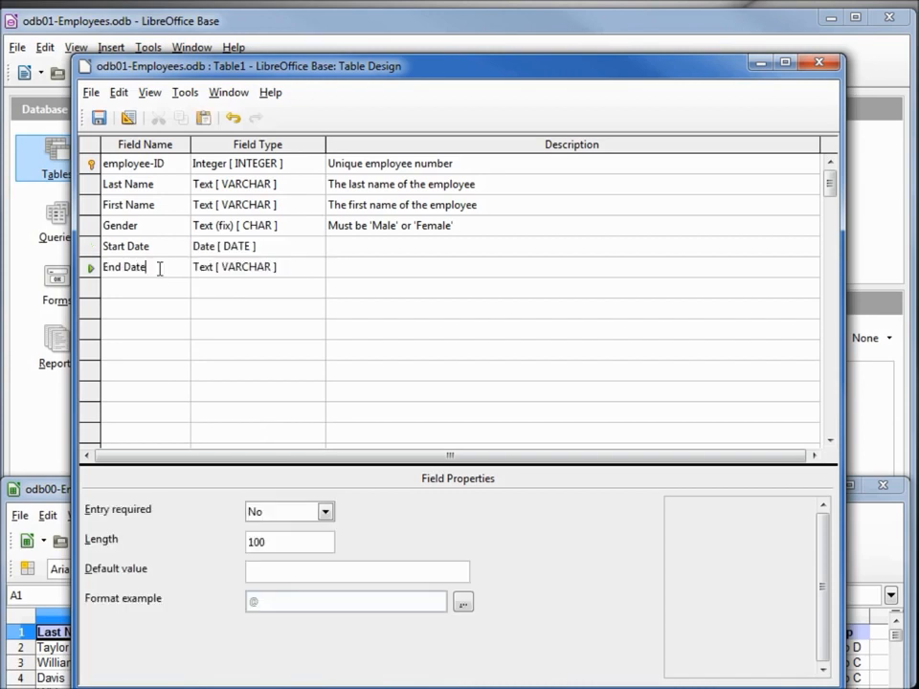
click(299, 270)
click(316, 269)
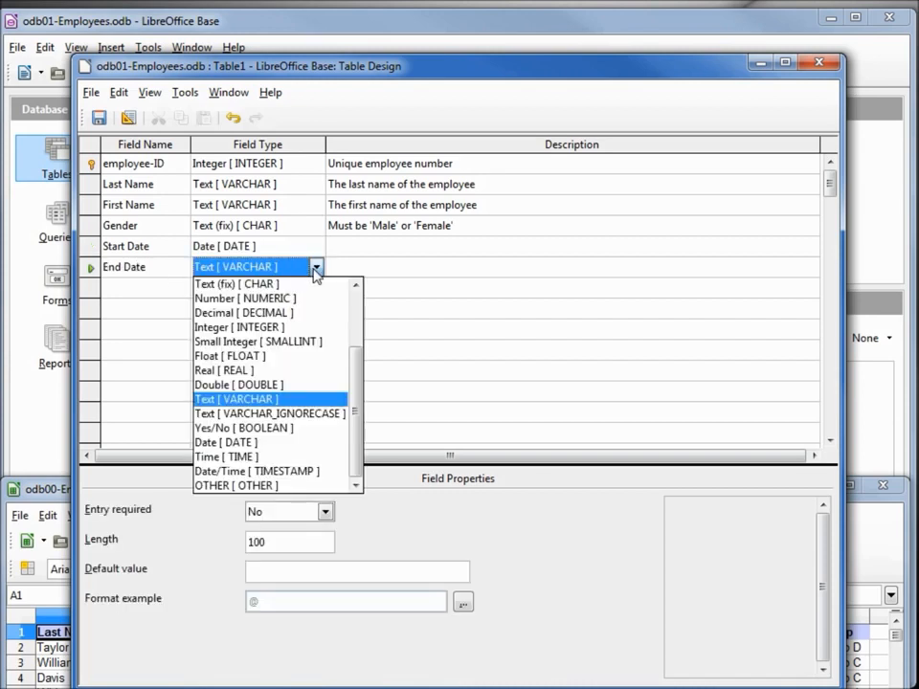
click(308, 444)
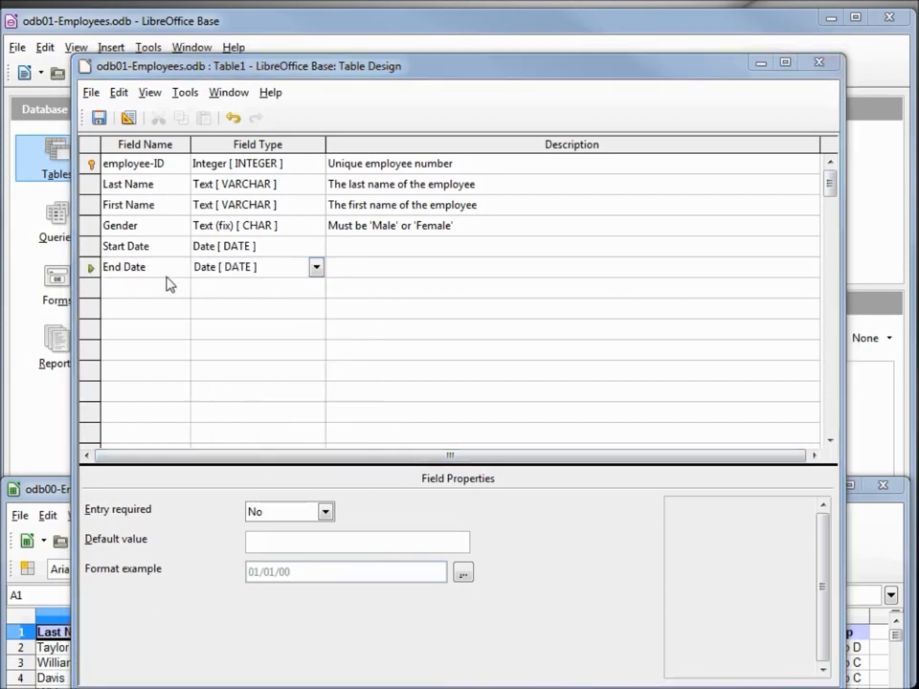
- Add a Phone Number field with the type Text (fix) [ CHAR ] and a length of 14
click(159, 293)
text(Phone Number)
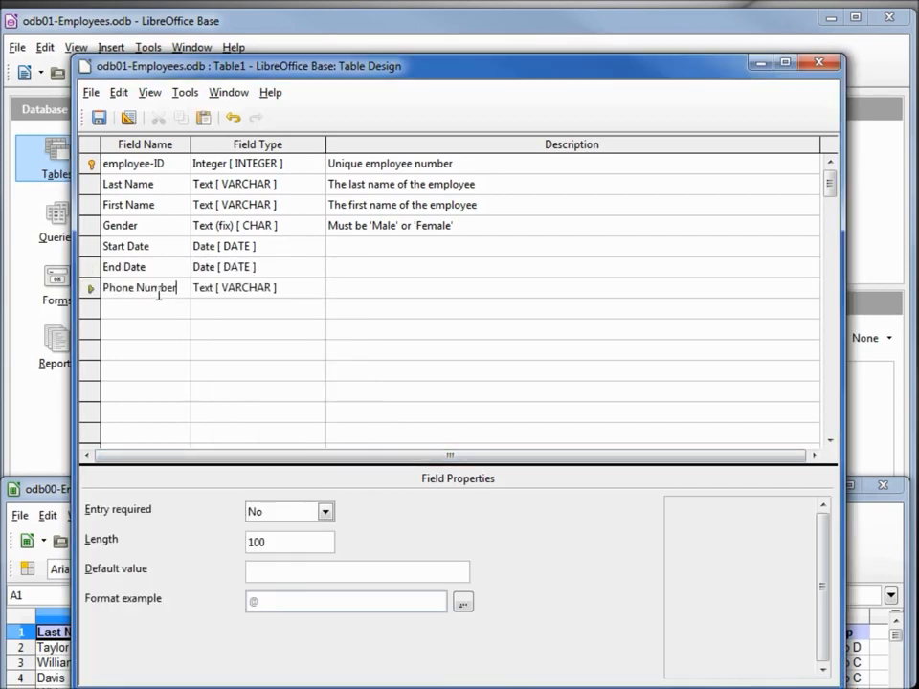
click(287, 296)
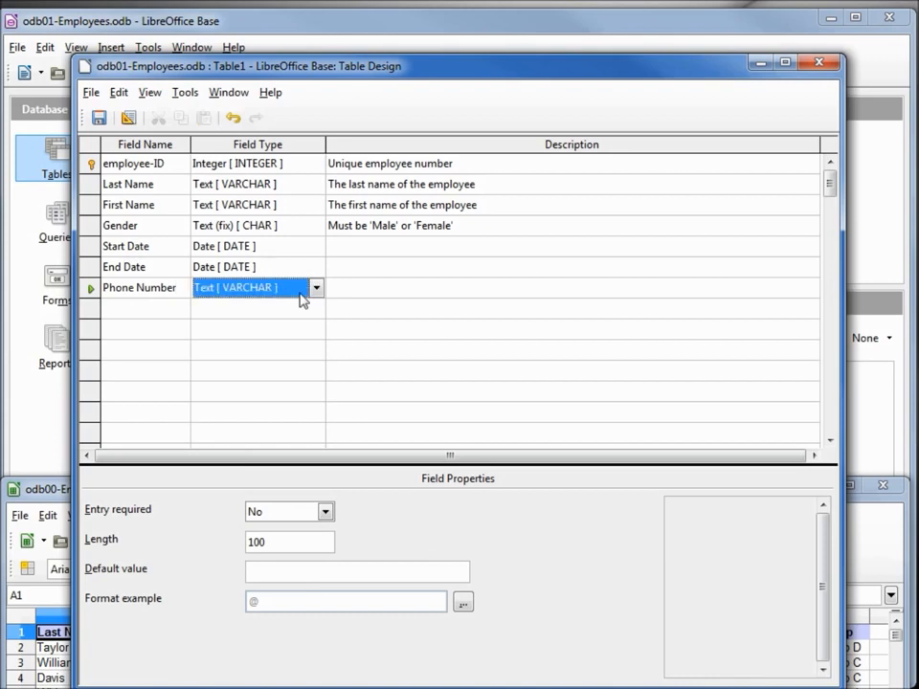
click(315, 287)
click(271, 306)
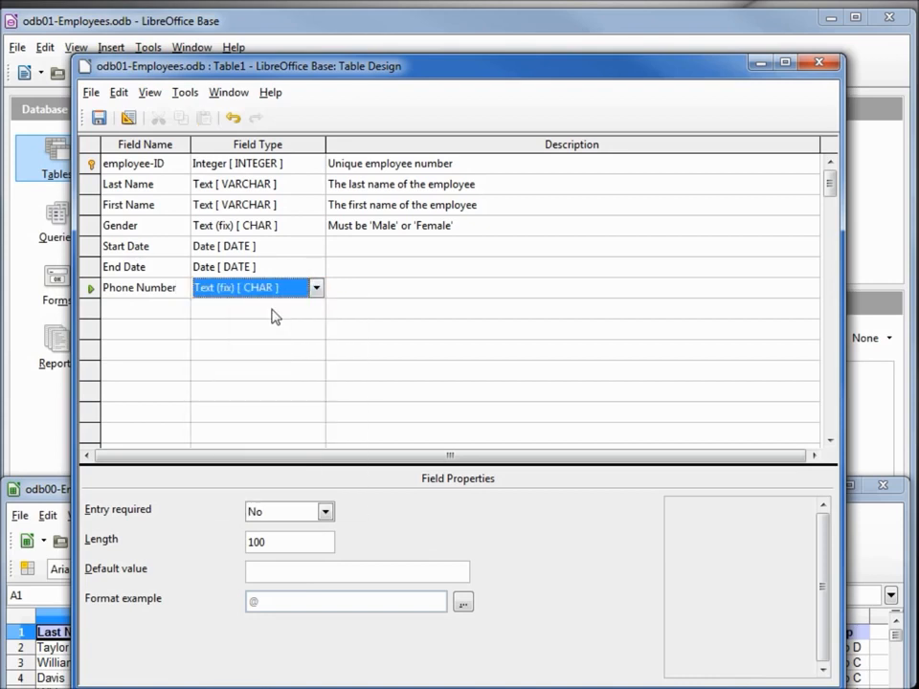
click(293, 544)
drag(293, 544, 195, 555)
text(14)
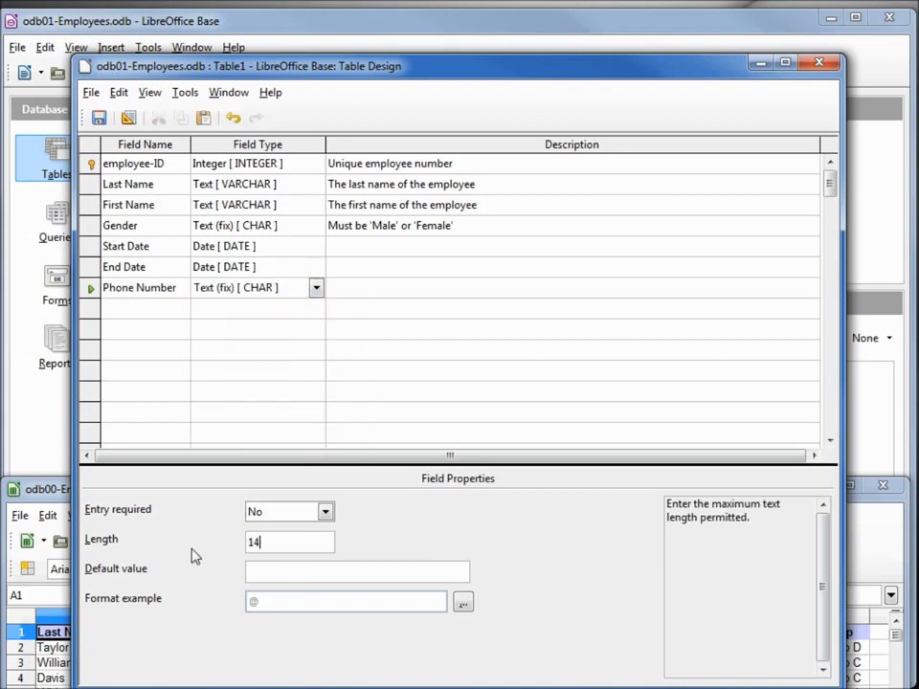
key(Tab)
- Add the fields Address, City, State and Zip with the default Text [ VARCHAR ] type
click(141, 309)
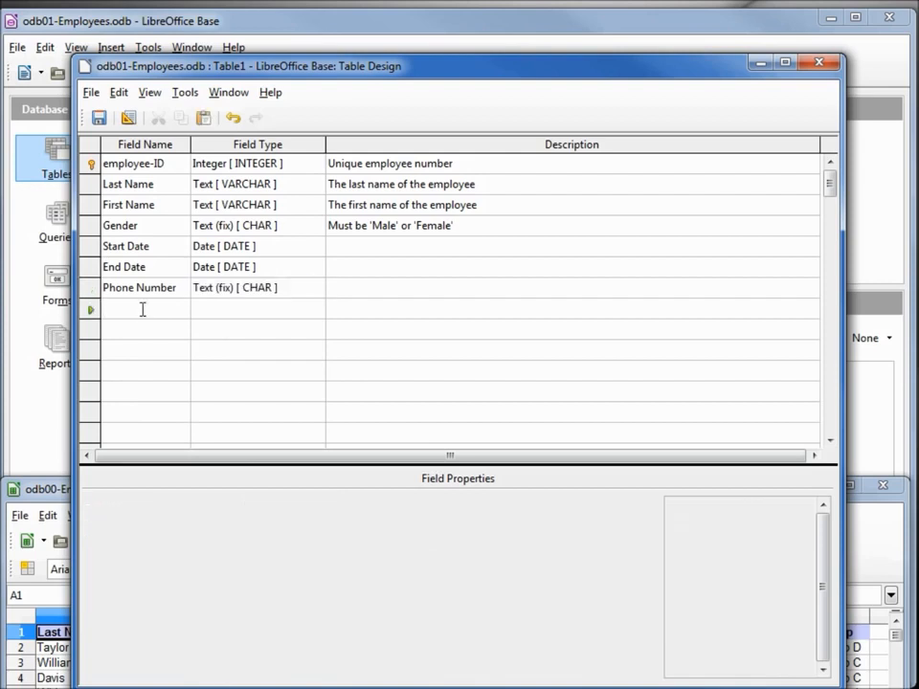
text(Address)
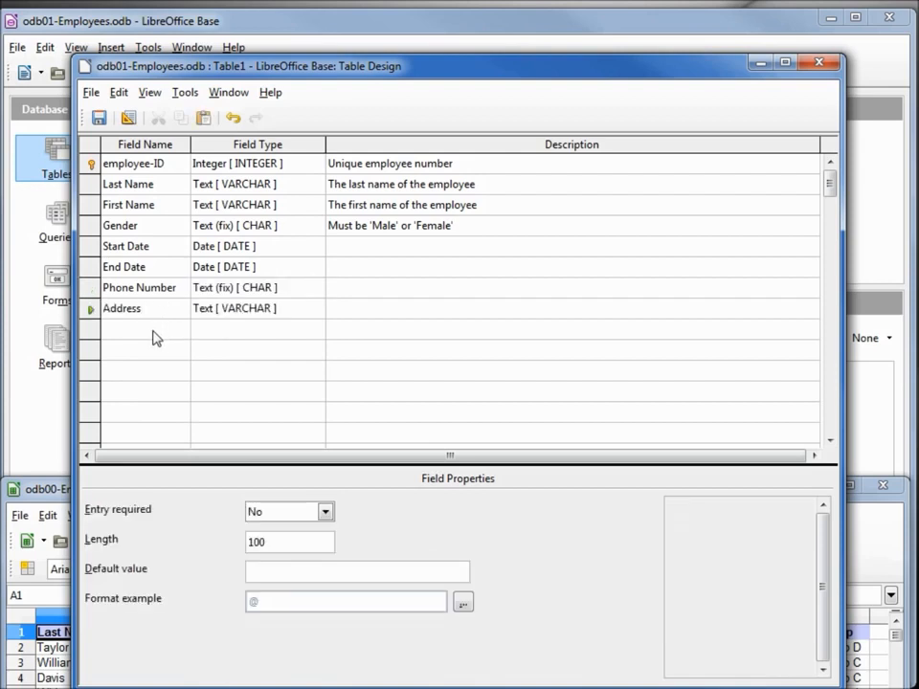
click(153, 331)
text(City)
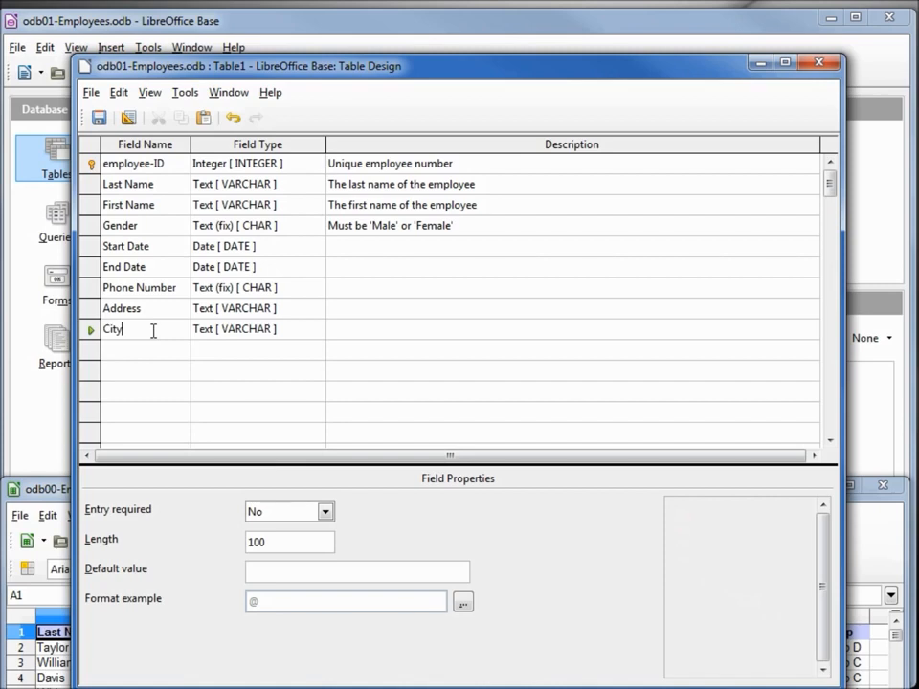
click(136, 351)
text(State)
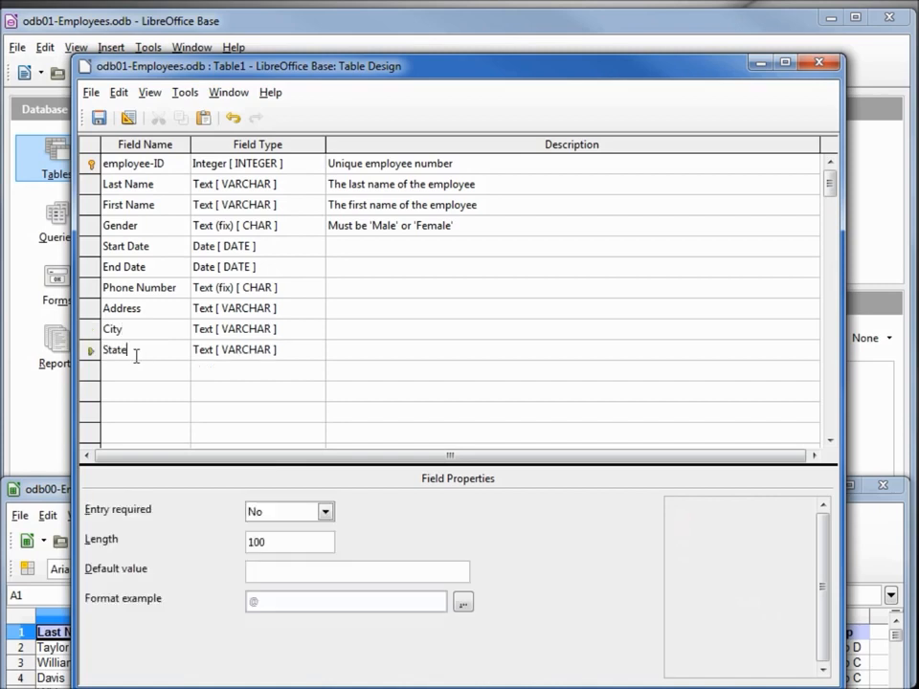
click(135, 371)
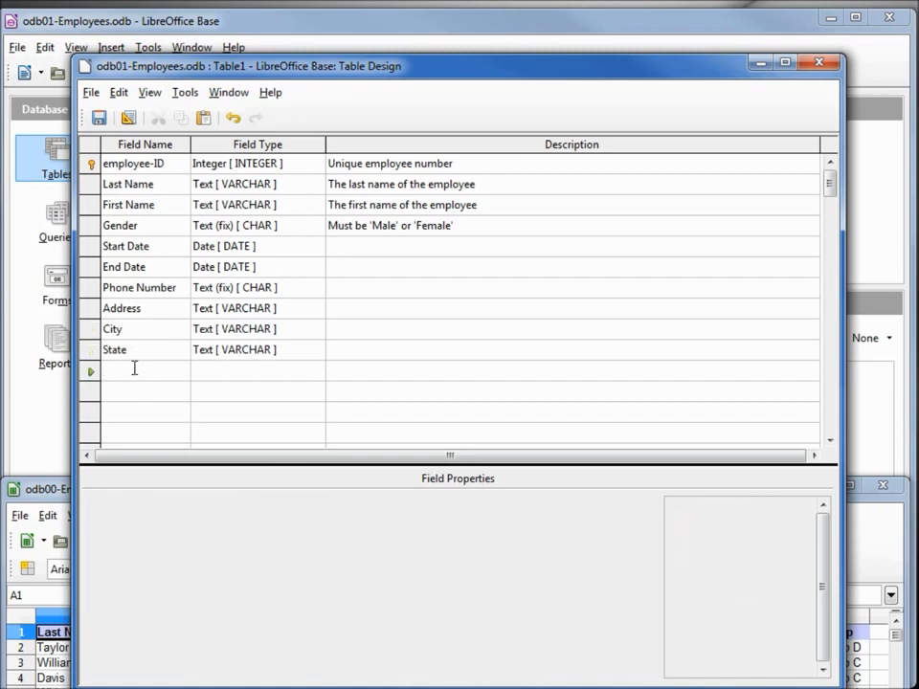
text(Zip)
- Add the fields Department and Group with the default Text [ VARCHAR ] type below Zip
click(141, 388)
text(Department)
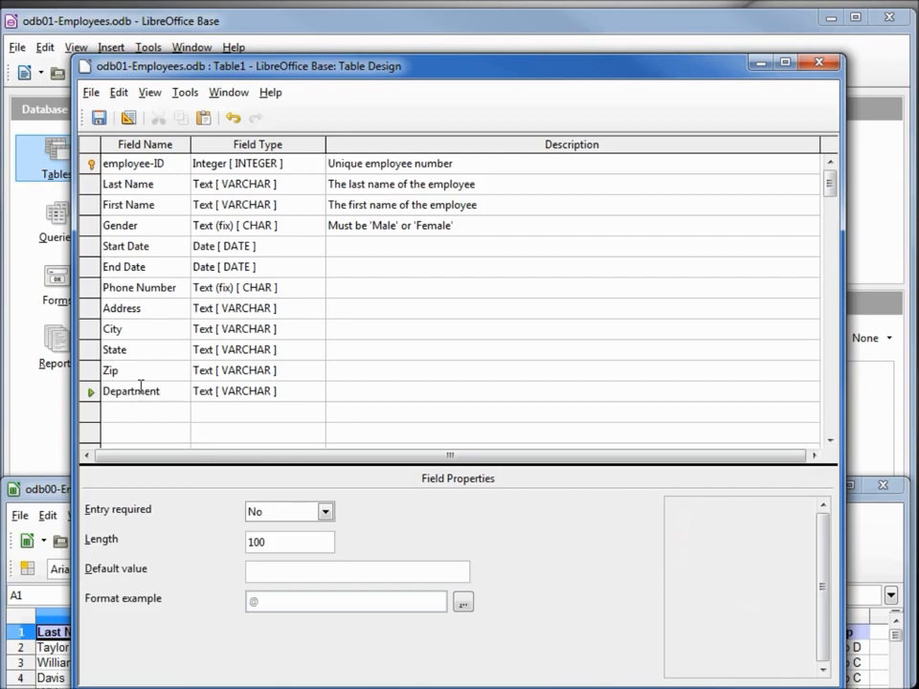
click(109, 413)
text(Group)
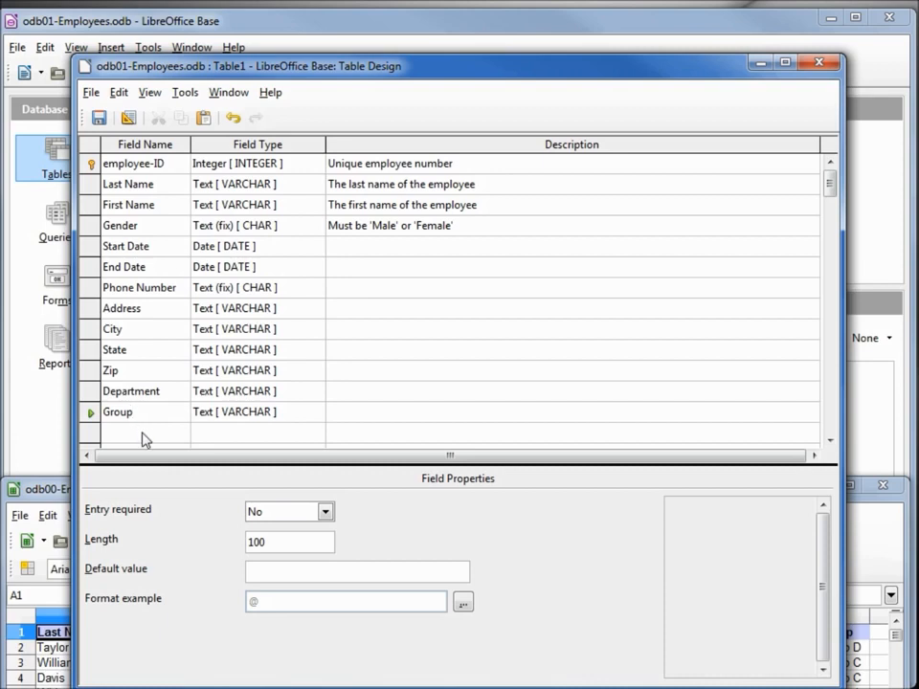
- Insert a row above End Date, name it "new field", and delete that row again
click(92, 268)
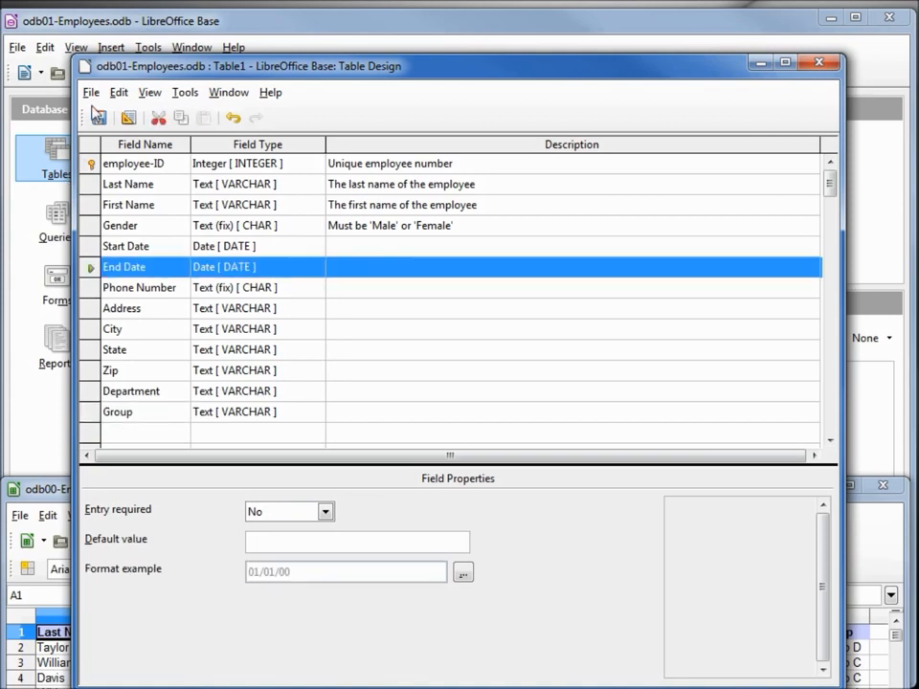
right_click(91, 268)
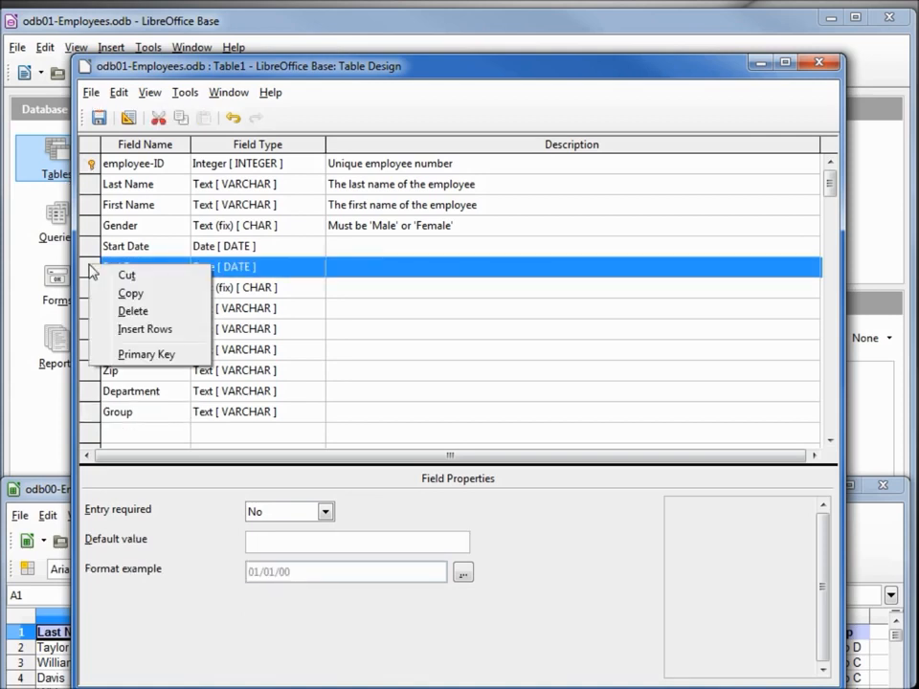
click(144, 331)
text(new field)
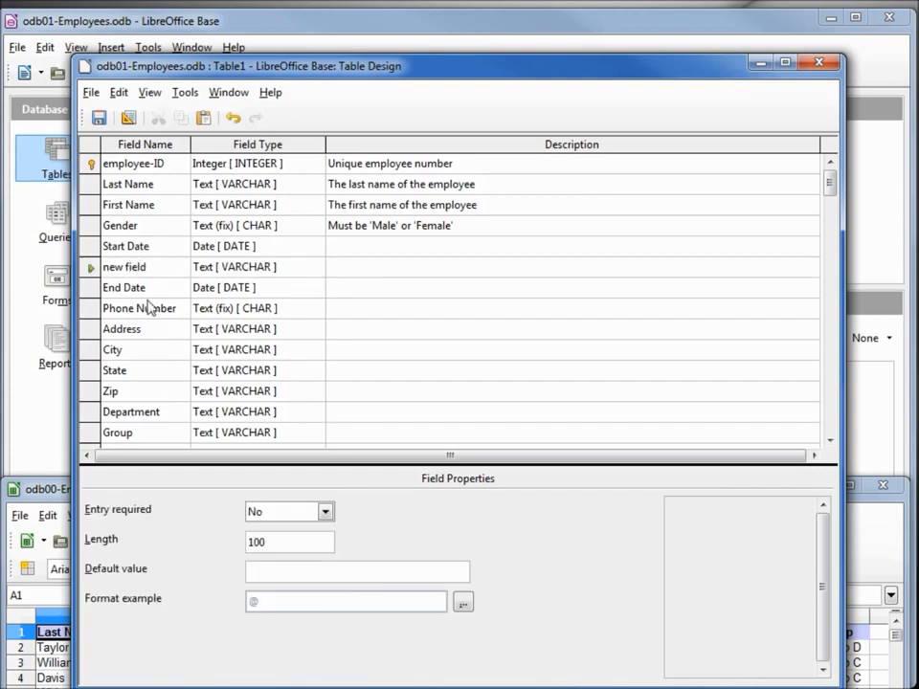
click(91, 268)
key(Delete)
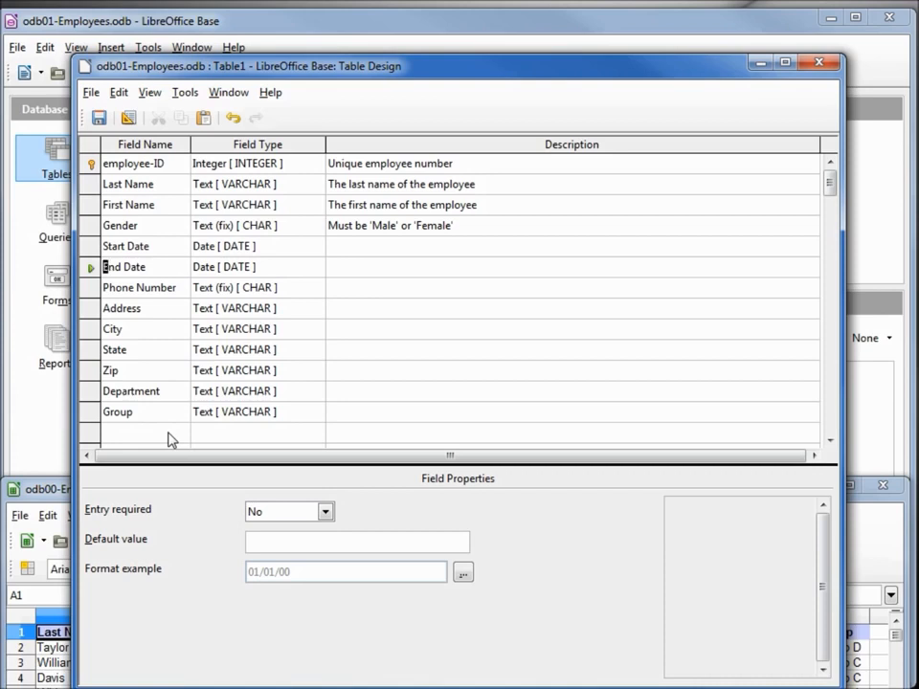
- Save the table design under the name "Employess" and close the design window
click(99, 119)
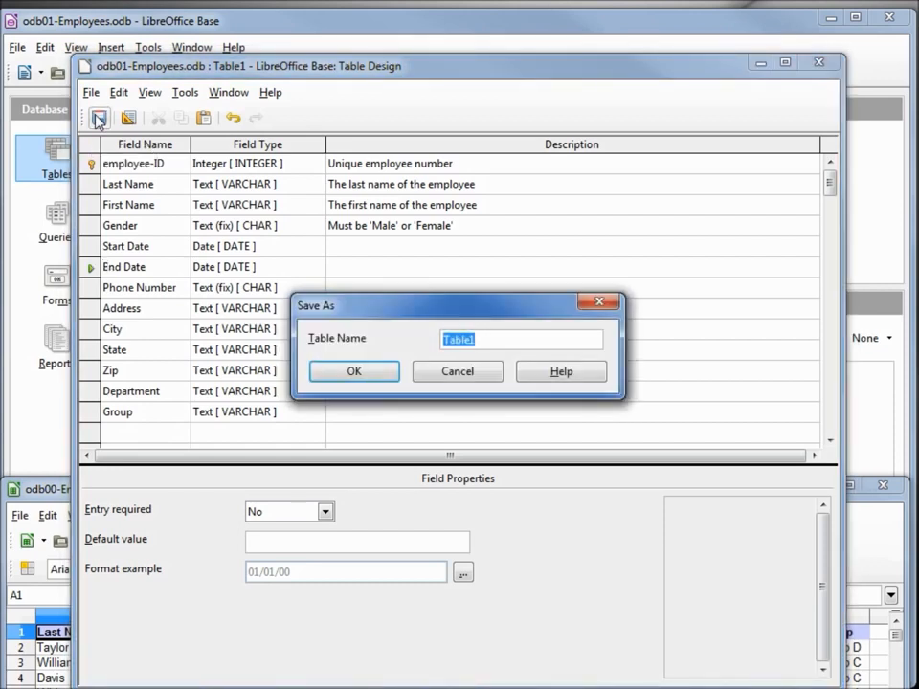
text(Employess)
click(347, 372)
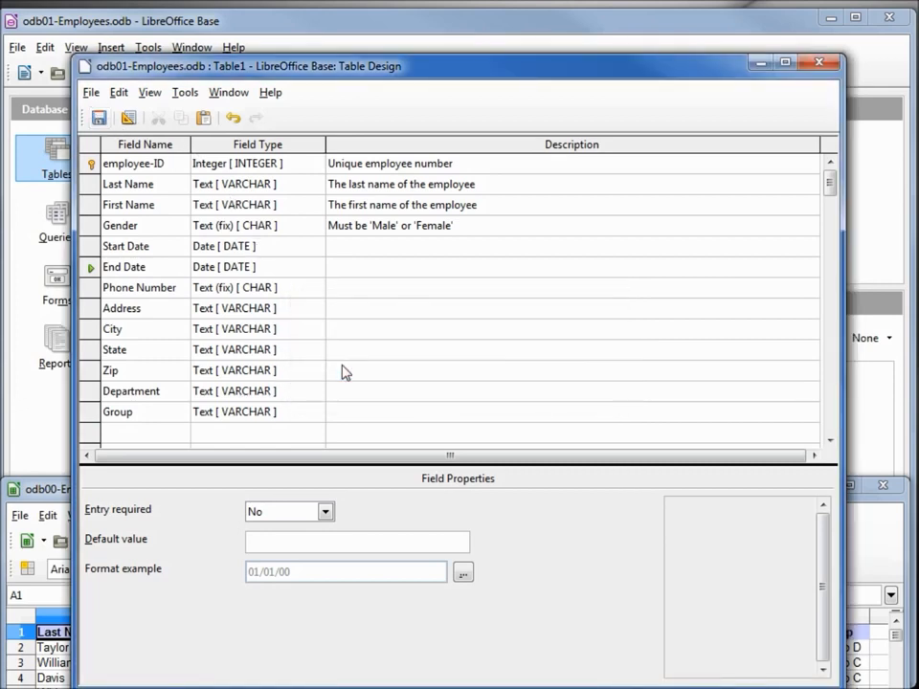
click(819, 63)
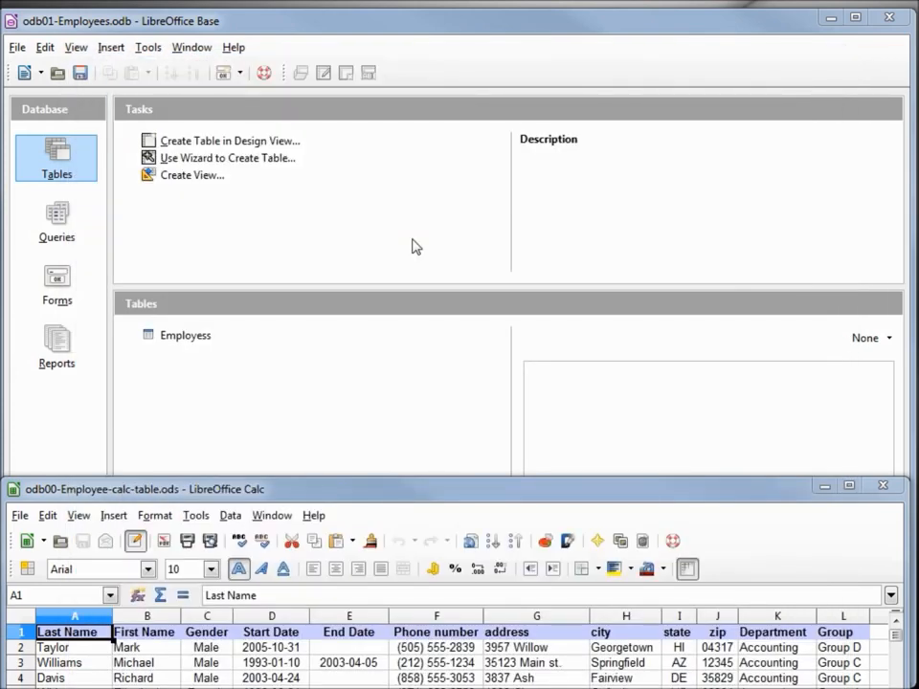
- Open the Employess table's data view to check its columns and close it again
click(184, 336)
double_click(183, 341)
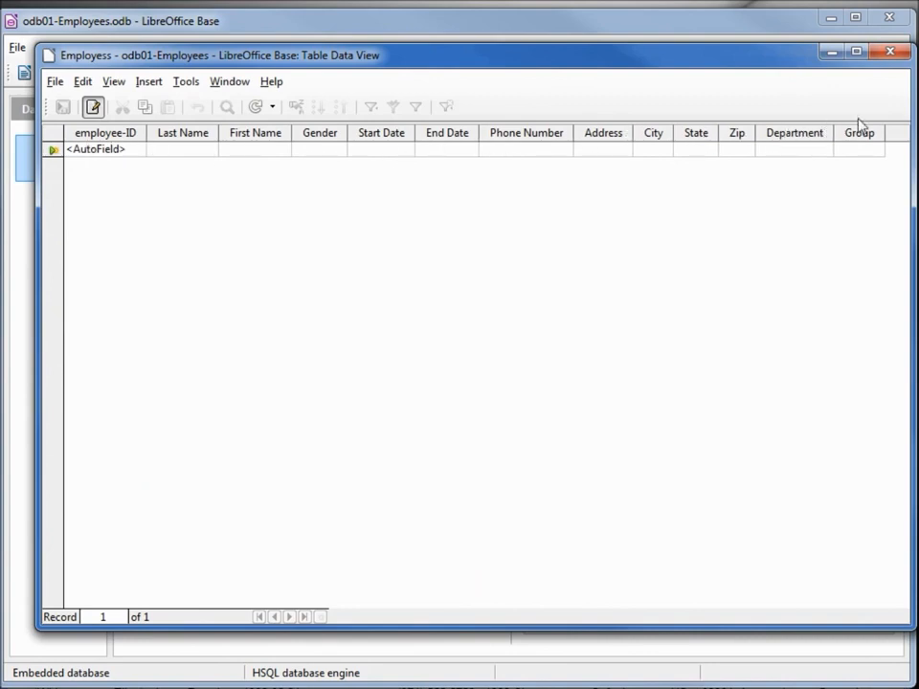
click(903, 50)
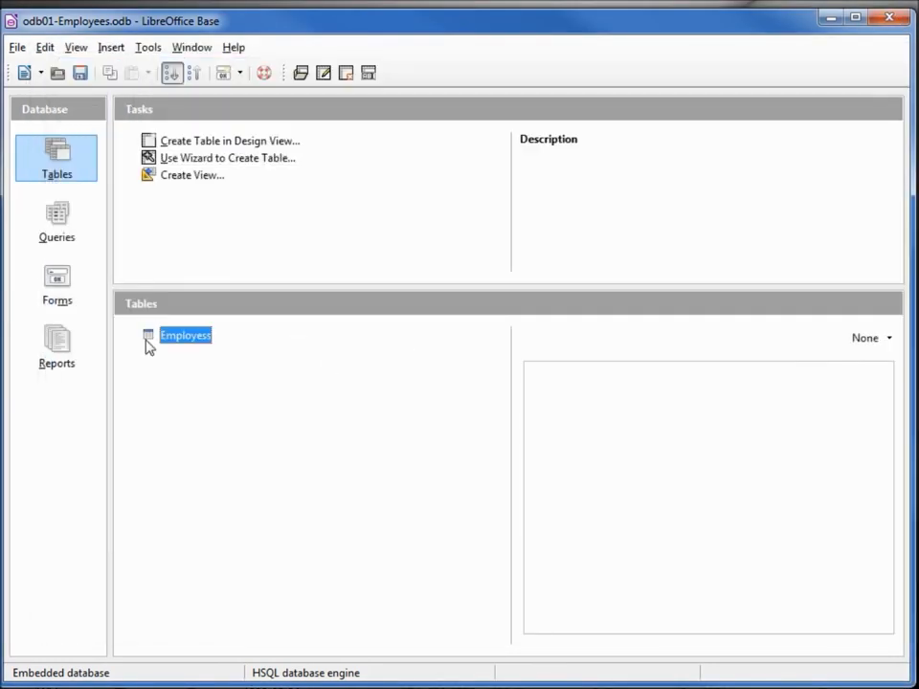
- Open the Employess table in design view to review its field definitions and close it again
right_click(186, 345)
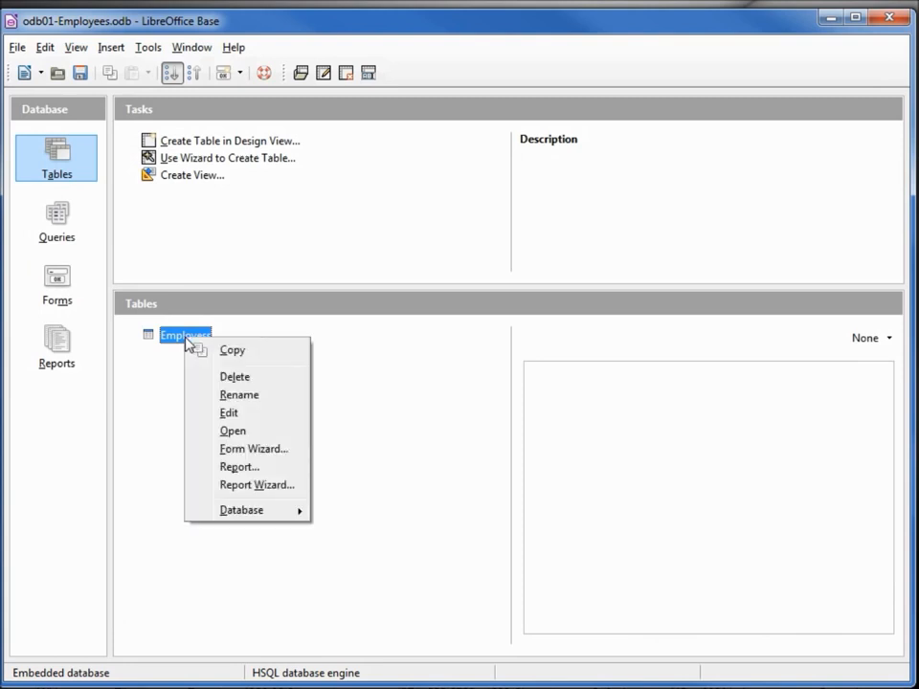
click(233, 414)
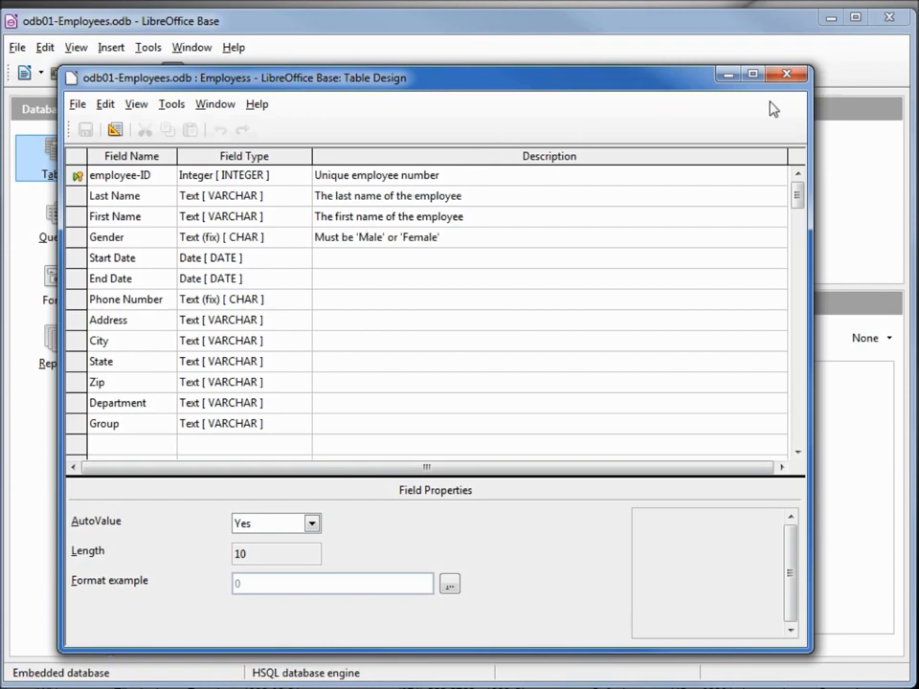
click(786, 74)
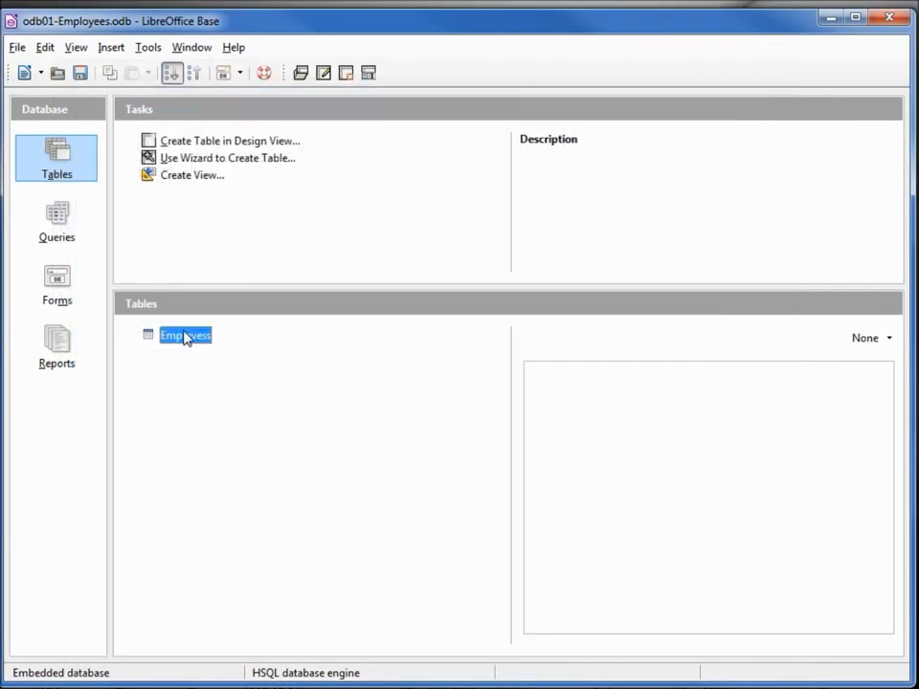
- Open the Employess table's data view, resize its window to show all columns, and bring up the odb00-Employee-calc-table.ods spreadsheet below it
double_click(186, 337)
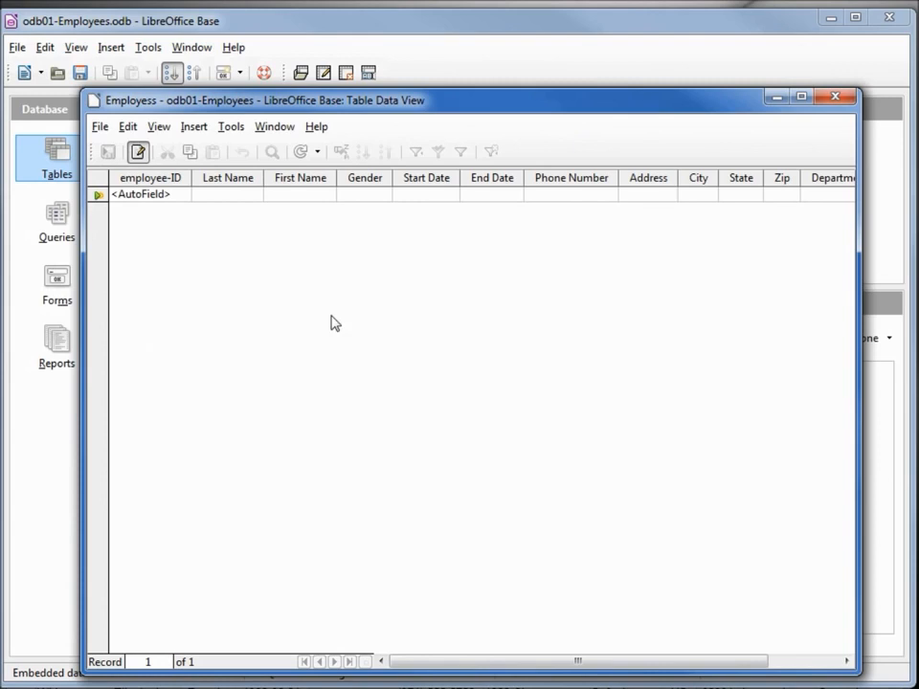
drag(79, 328, 8, 309)
drag(855, 382, 887, 384)
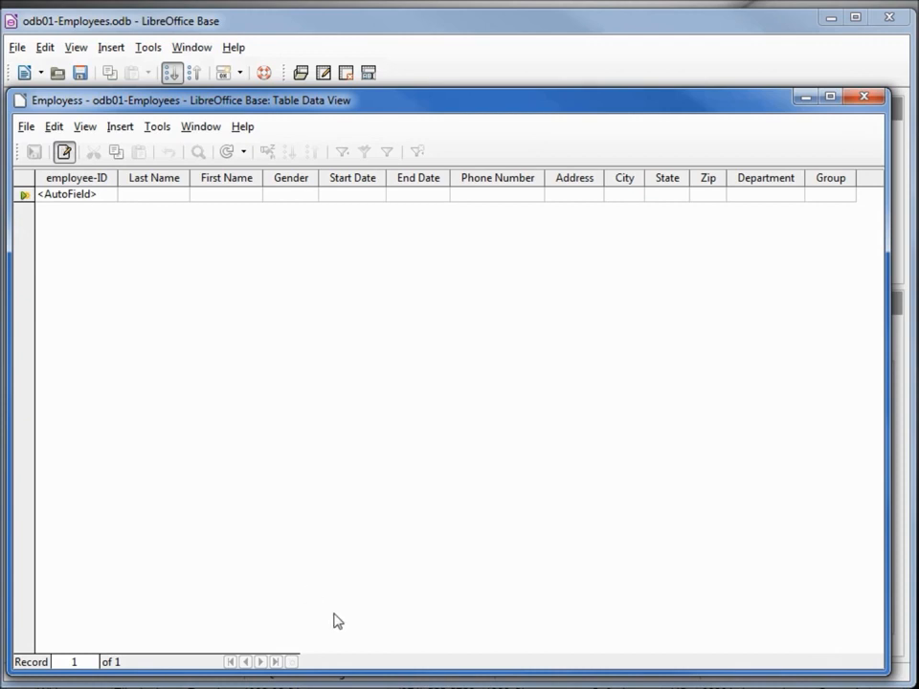
drag(361, 671, 363, 421)
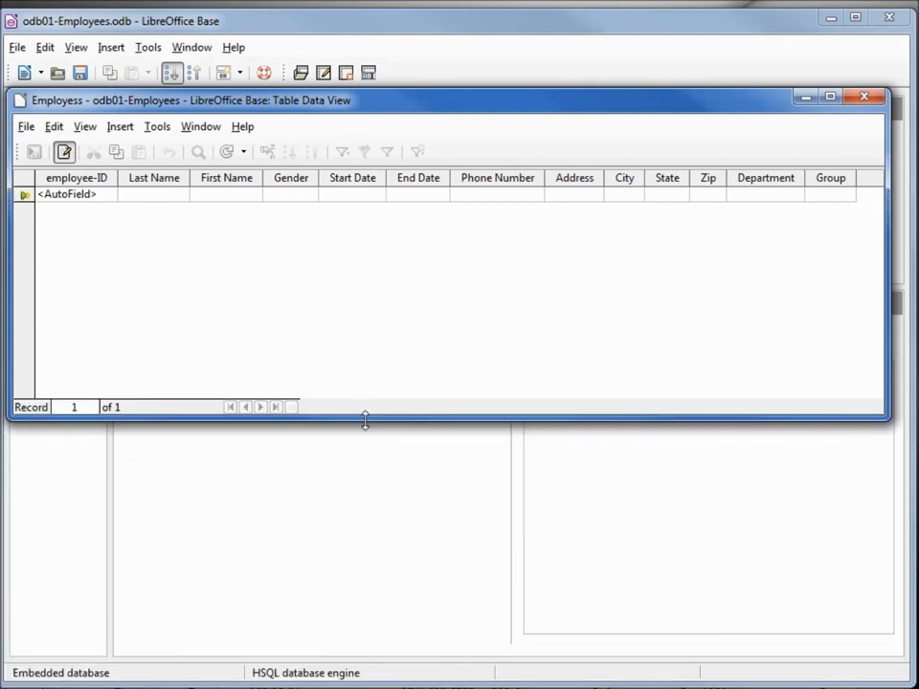
key(alt+Tab)
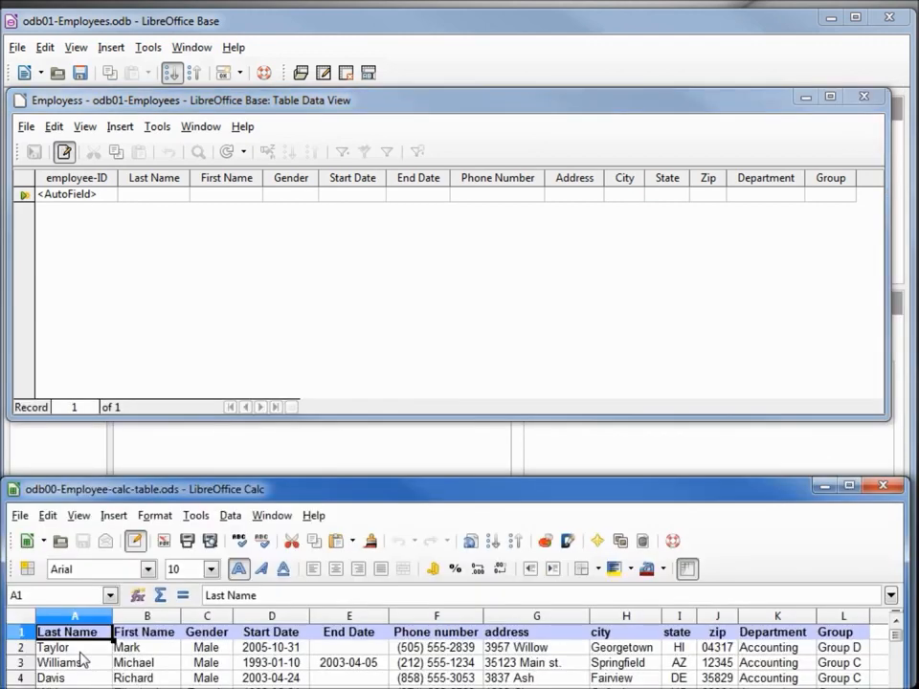
- Start the first record with the employee's last and first name, gender Male and start date 2005-10-31, leaving End Date empty
click(126, 196)
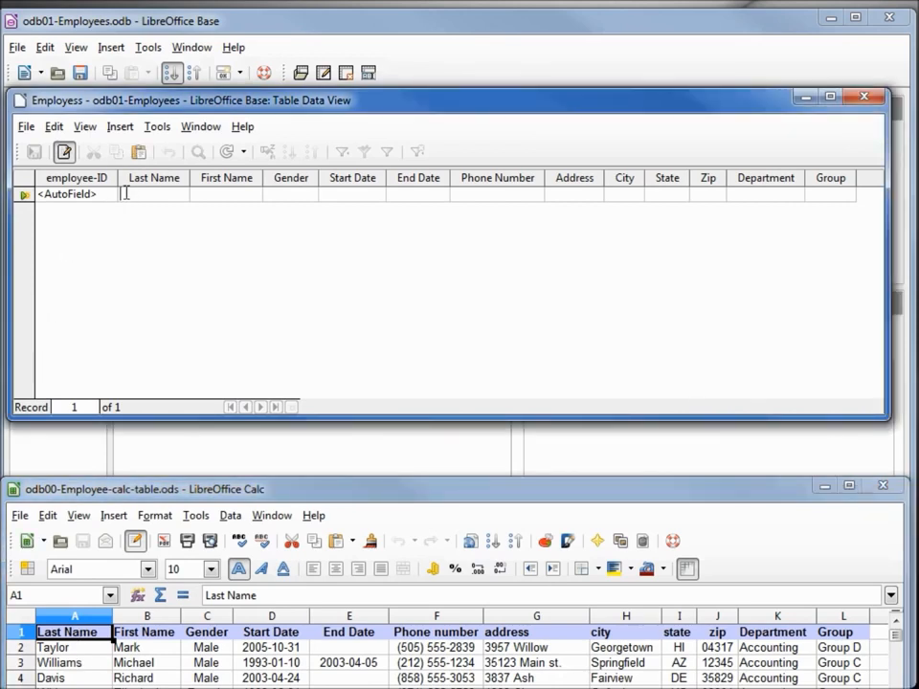
text(Taylor)
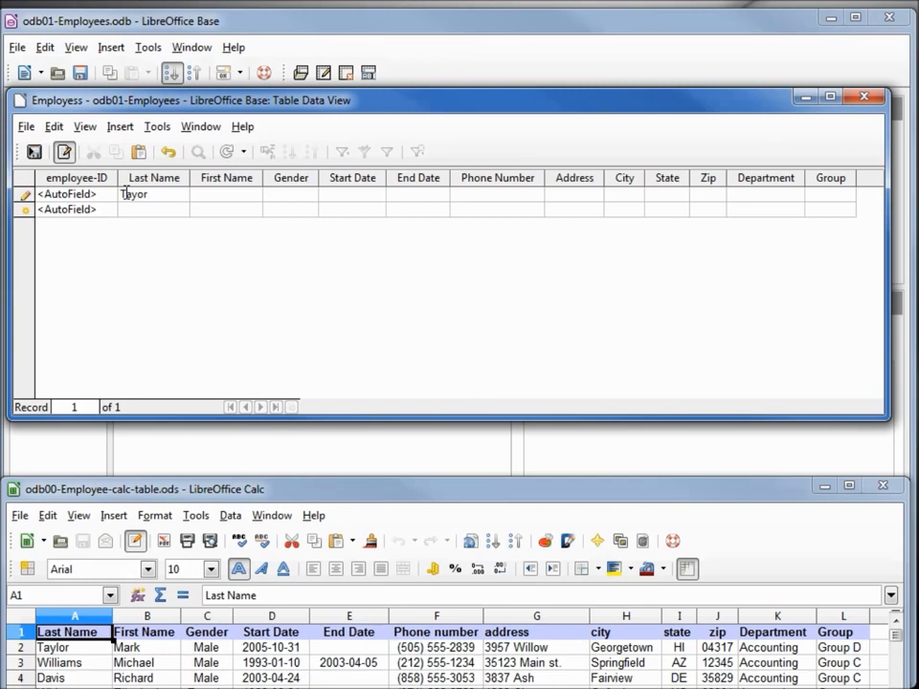
key(Tab)
text(Mark)
key(Tab)
text(Male)
key(Tab)
text(2005-10-31)
key(Tab)
key(Tab)
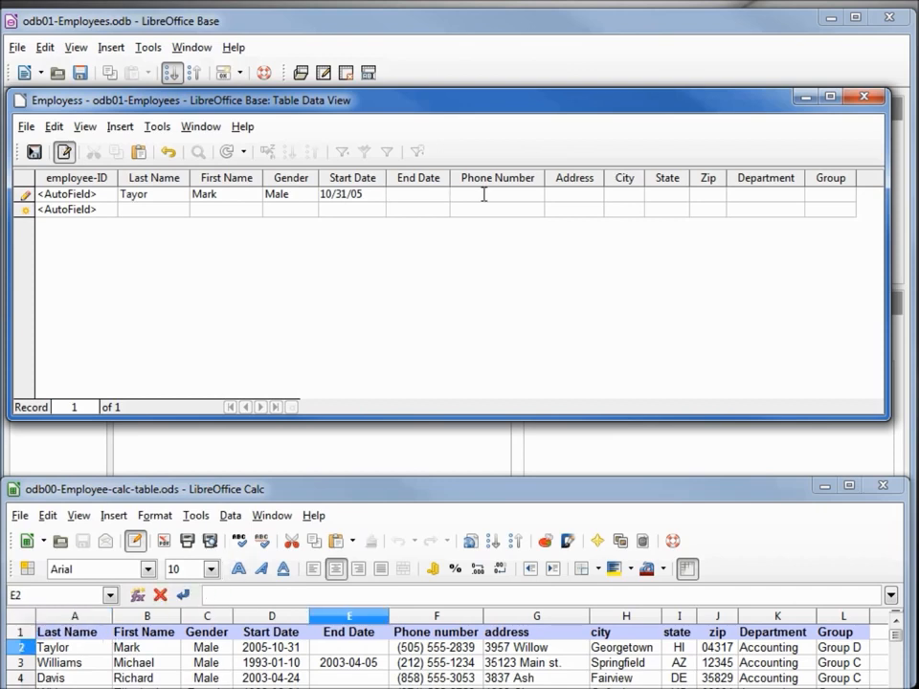
- Fill in the first employee's phone number, street address and city from the spreadsheet's first data row
text((505) 555-2839)
key(Tab)
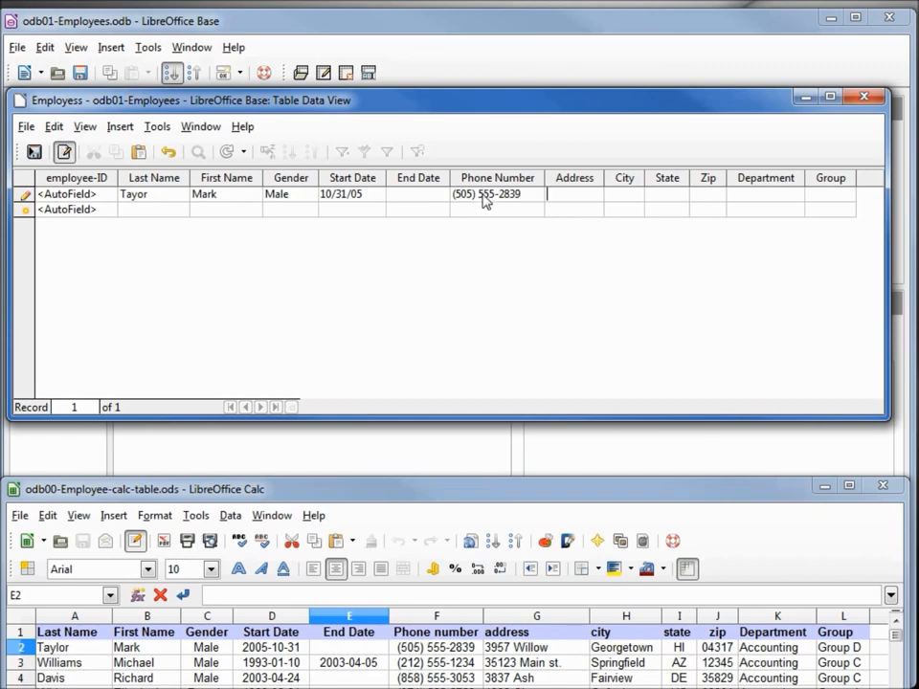
text(395)
key(BackSpace)
text(57 Willow)
key(Tab)
text(Cheo)
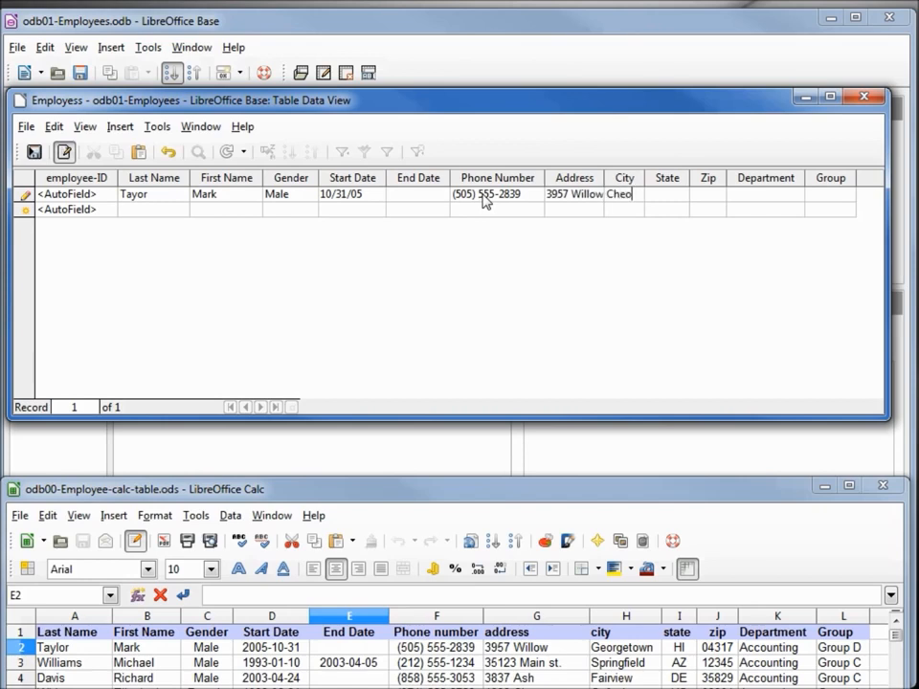
text(rgetown)
key(Tab)
- Complete the first record with the employee's state and zip code, department Accounting and group Group D, and move on to a new record
text(H)
text(I)
text(04317)
key(Tab)
text(Accounting)
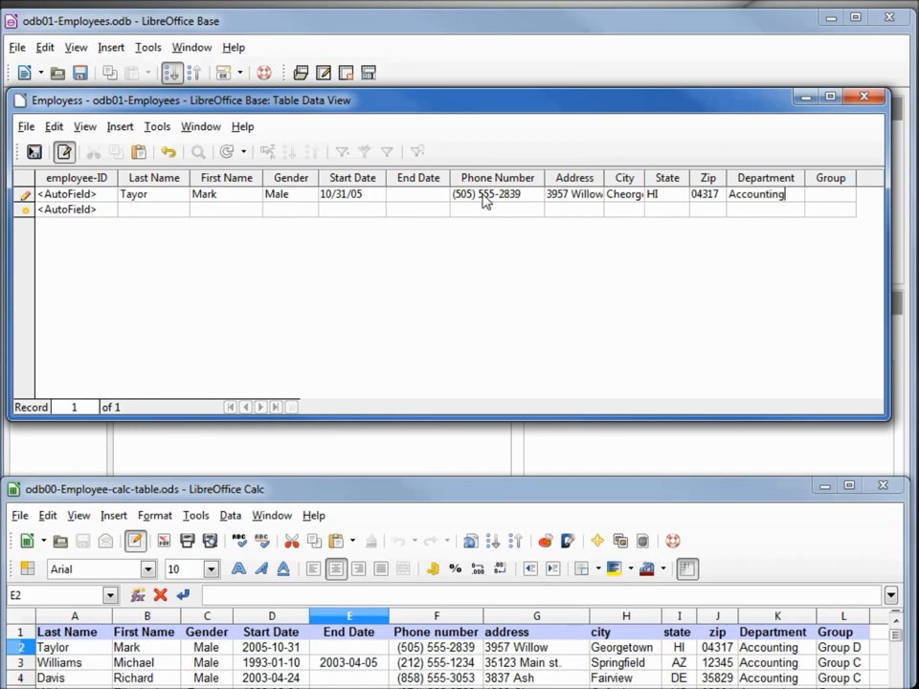
key(Tab)
text(Group D)
key(Tab)
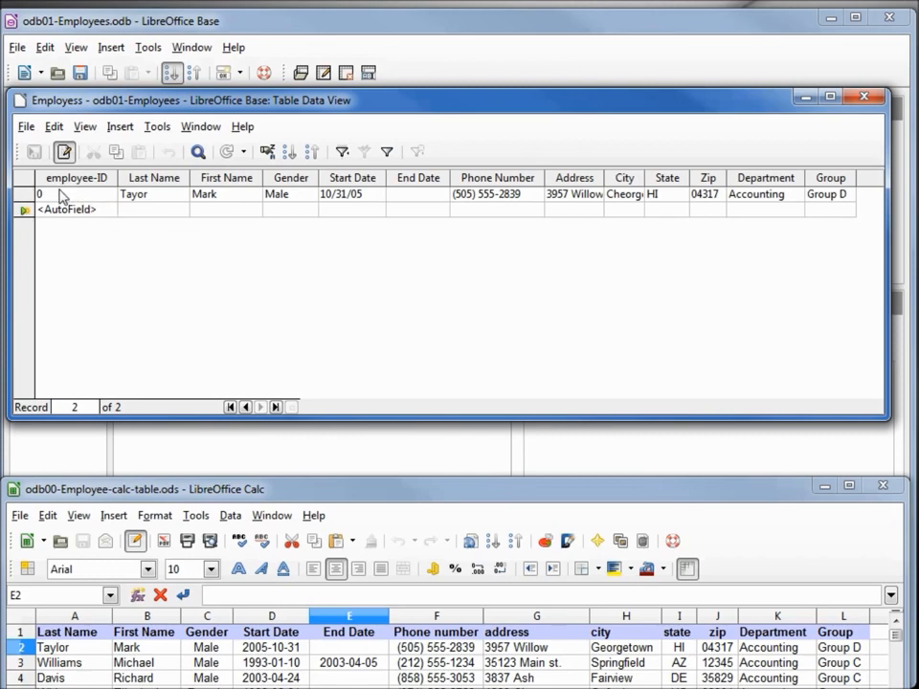
- Enter only the second employee's last name in the new record and try to save the record
click(149, 210)
text(Williams)
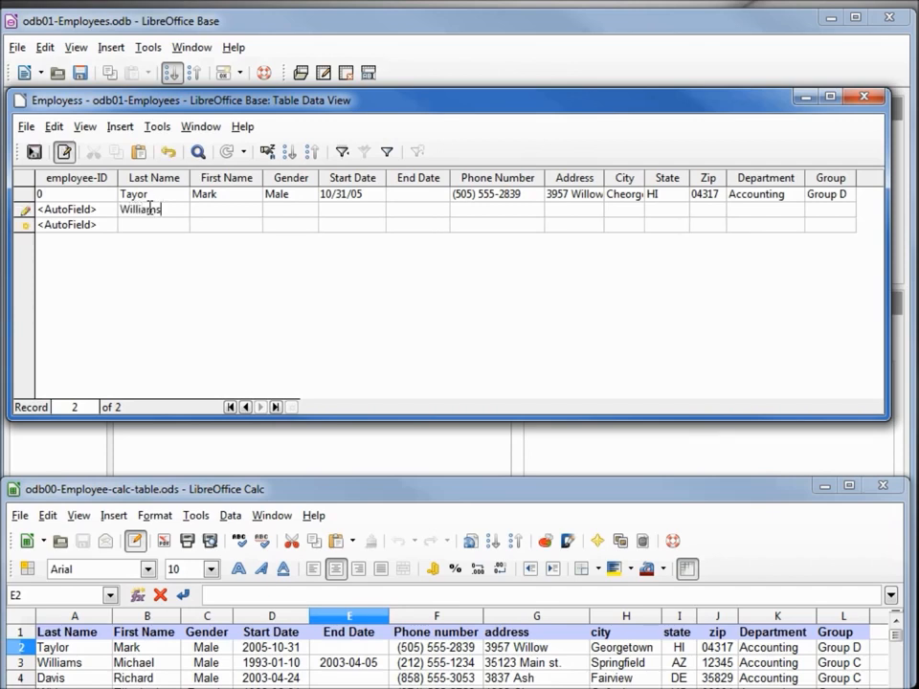
click(34, 153)
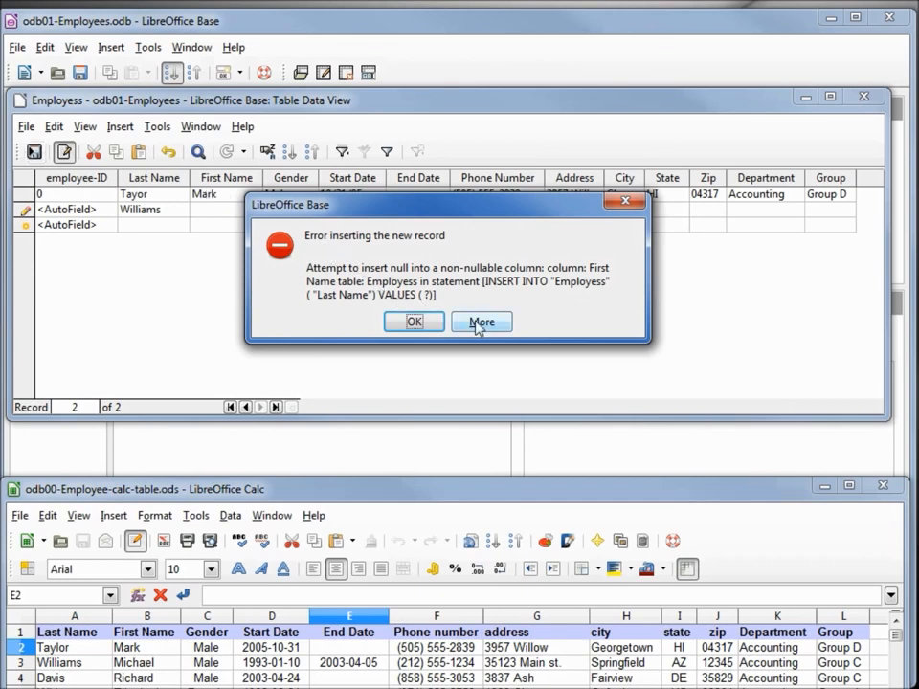
click(442, 322)
- Add the second employee's first name from the spreadsheet and save the current record
click(232, 209)
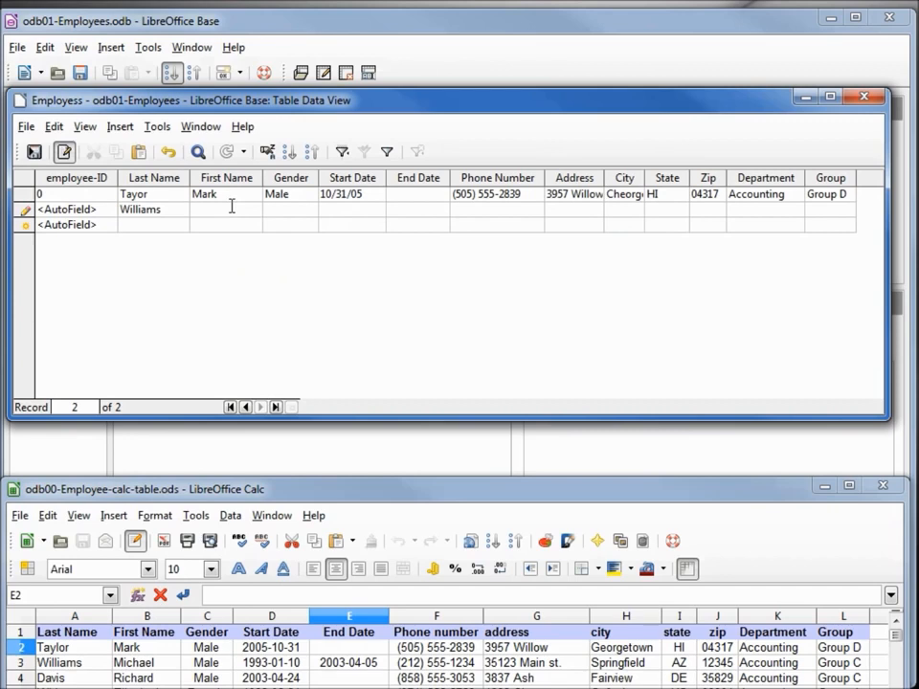
text(Michael)
key(Tab)
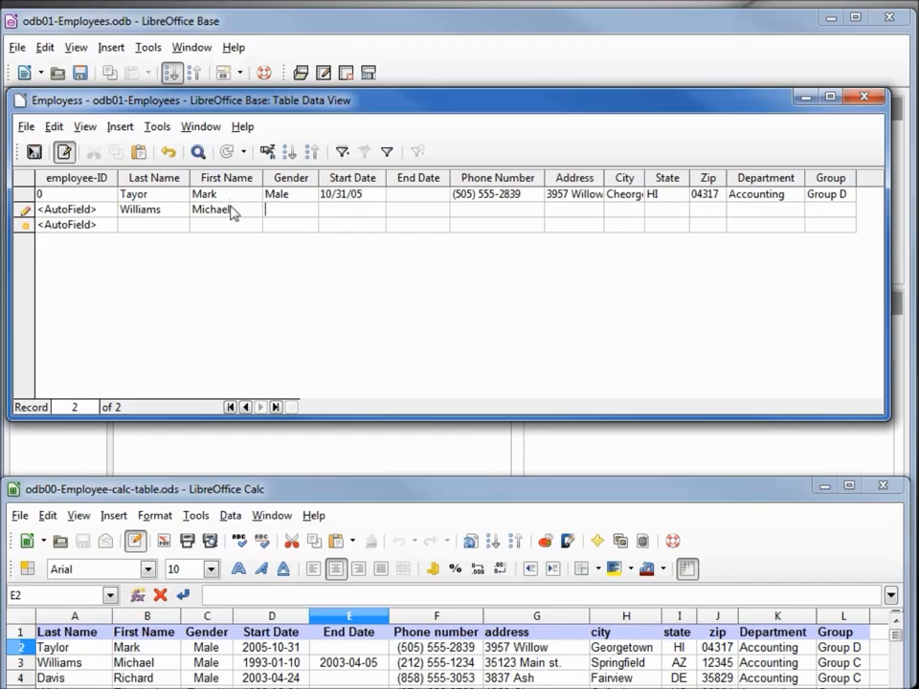
click(34, 153)
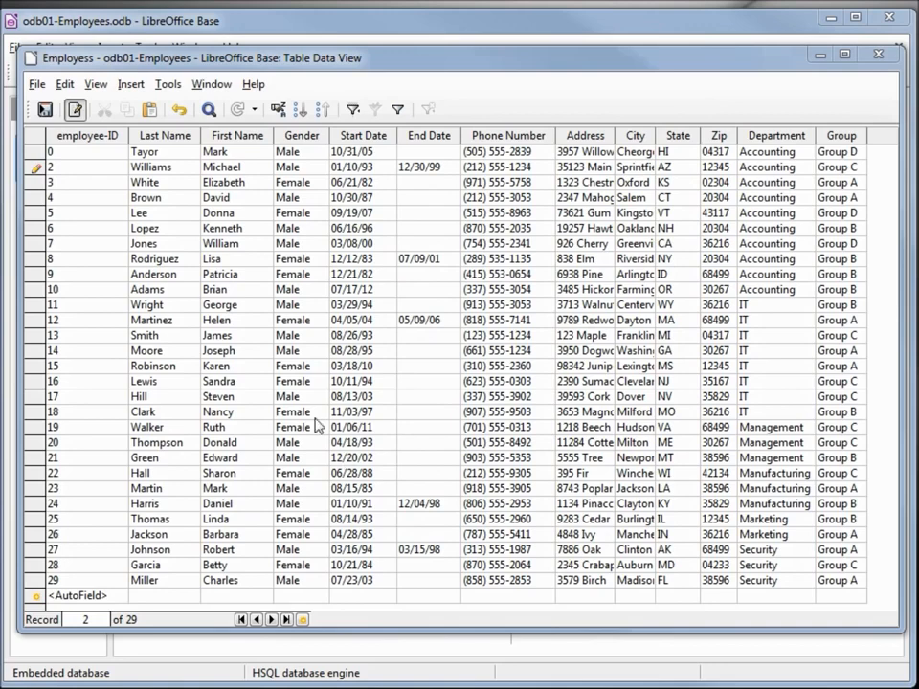
- Save the current record in the filled Employess table, close the data view and save the odb01-Employees database
click(44, 113)
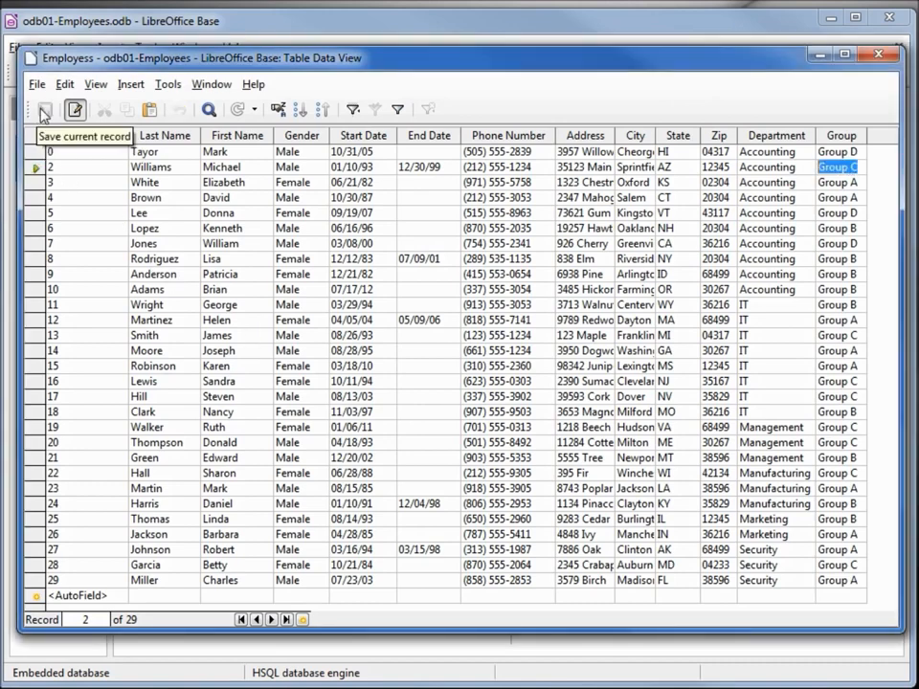
click(878, 55)
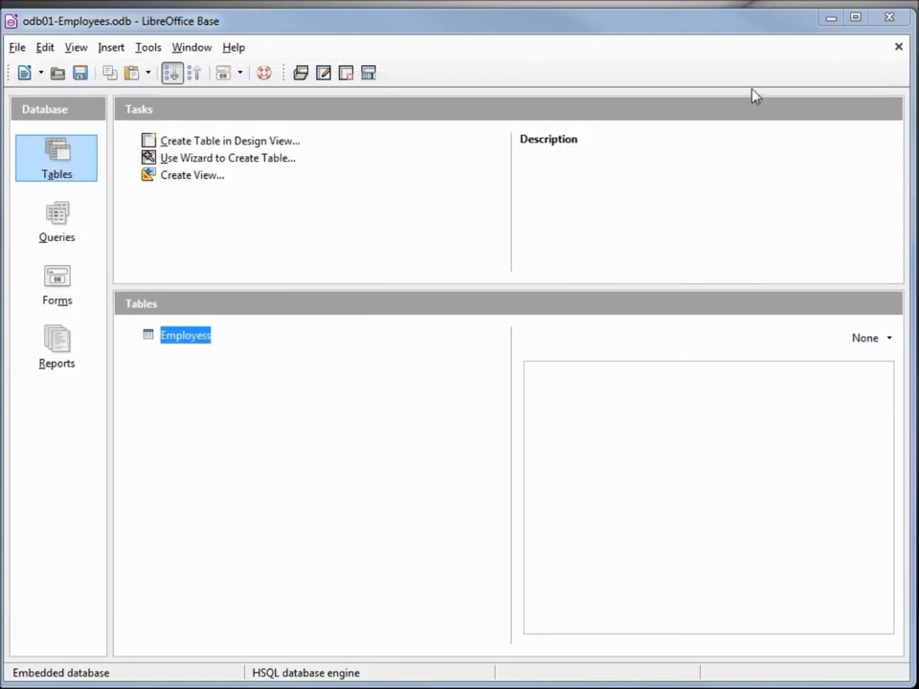
click(81, 74)
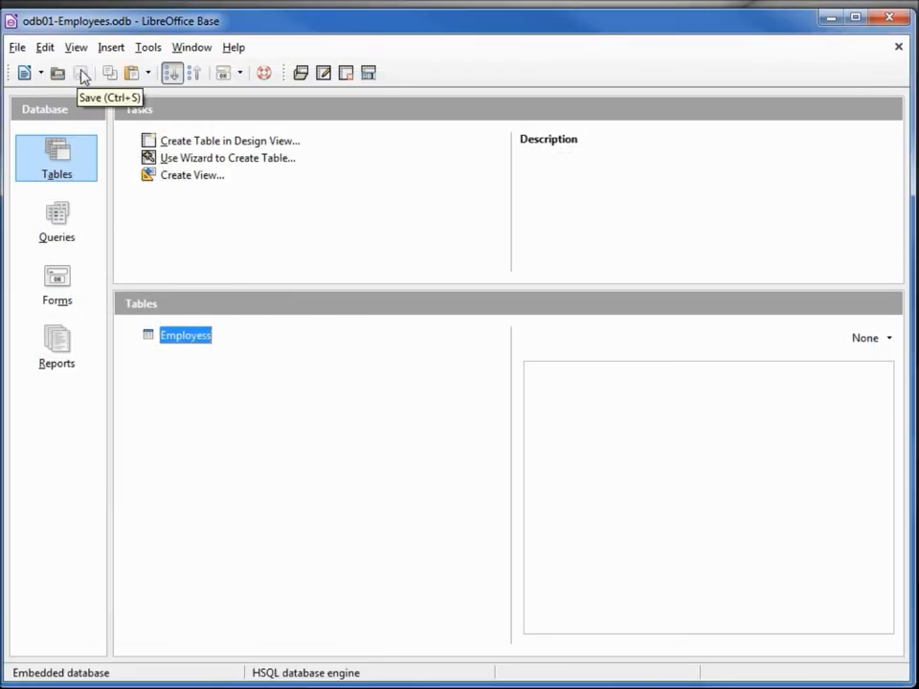